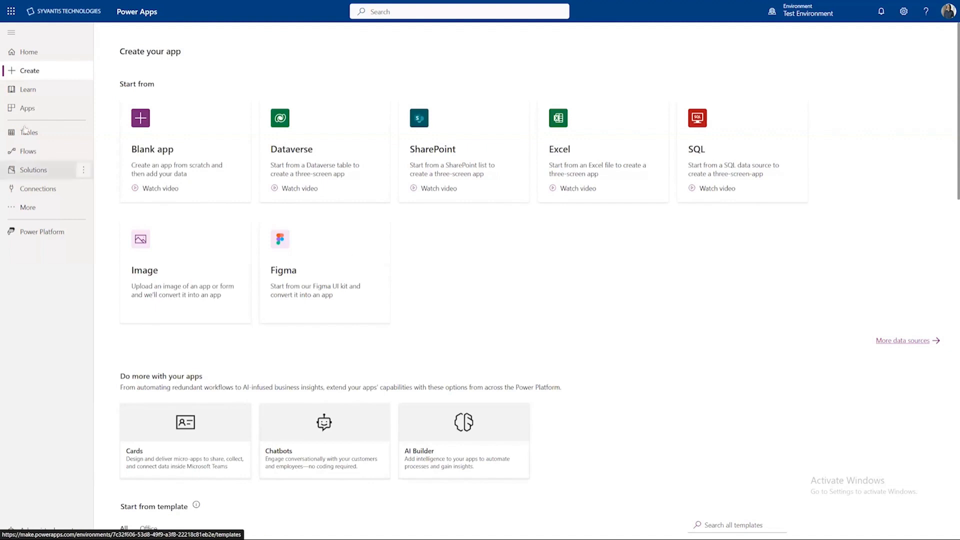
- Review the environment's existing apps and browse the starting options and templates for creating an app
click(28, 108)
click(147, 40)
click(610, 293)
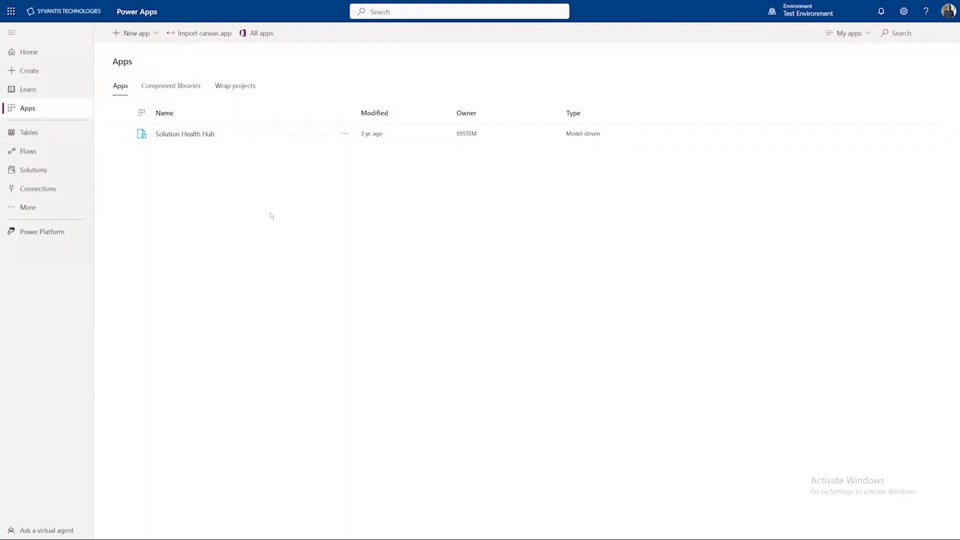
click(28, 70)
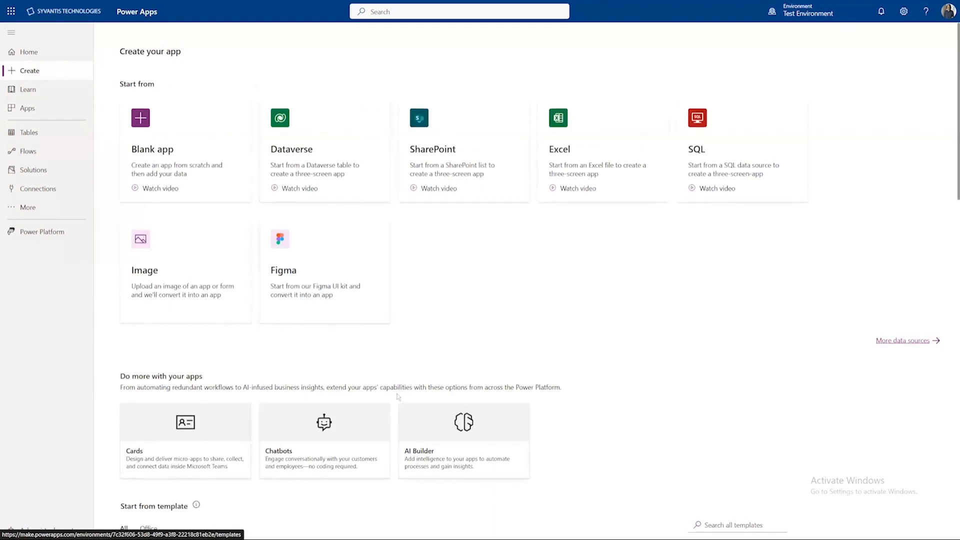
scroll(380, 397, down, 5)
scroll(373, 369, down, 10)
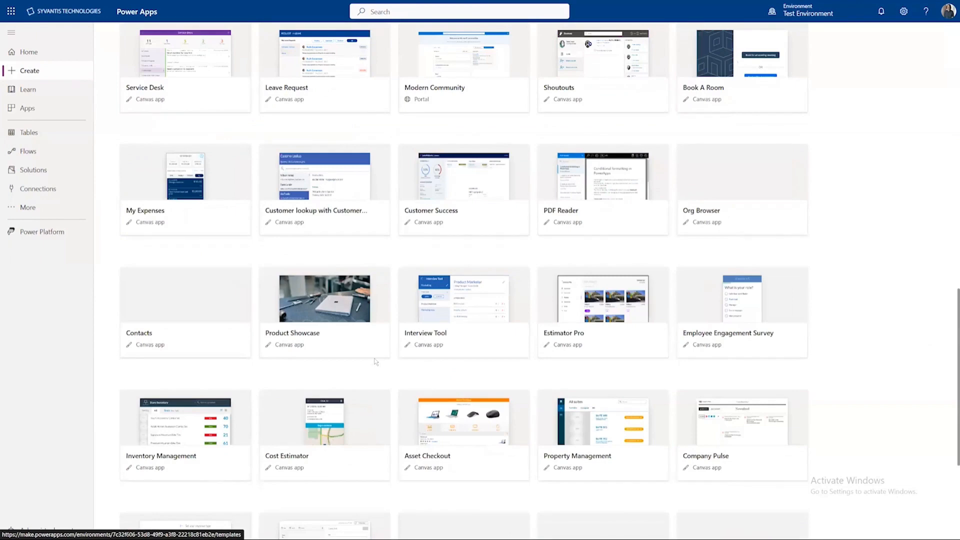
scroll(410, 342, up, 15)
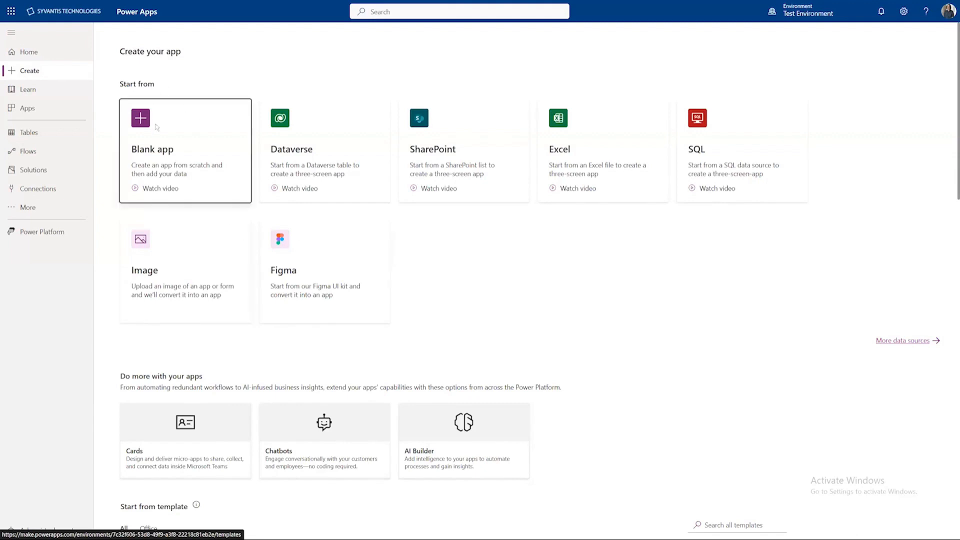
- Create a blank canvas app named Hello World in Phone format and dismiss the studio welcome dialog
click(156, 126)
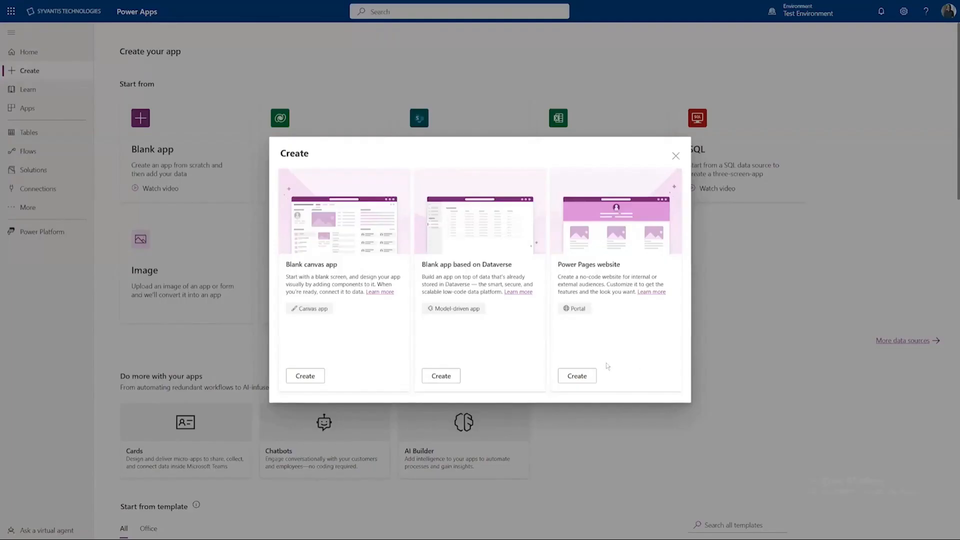
click(305, 376)
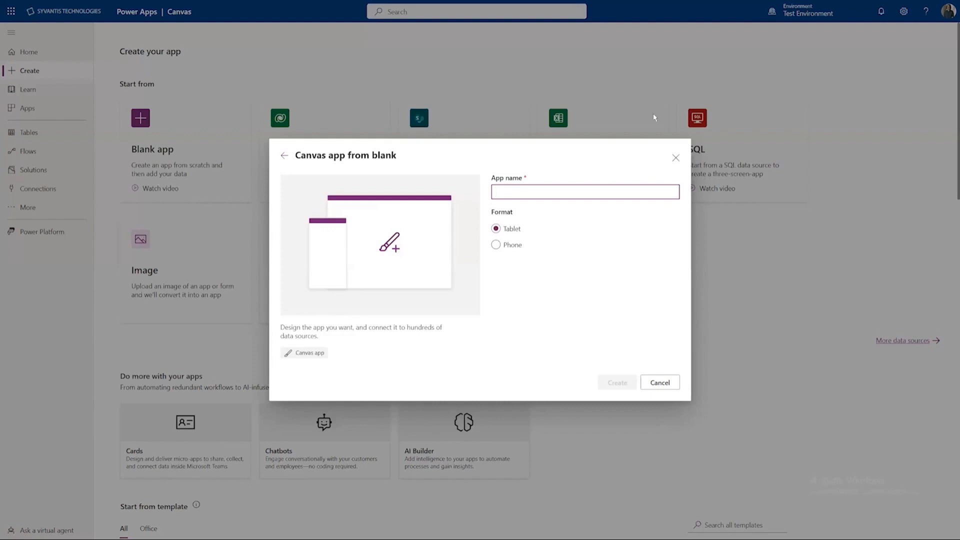
click(510, 247)
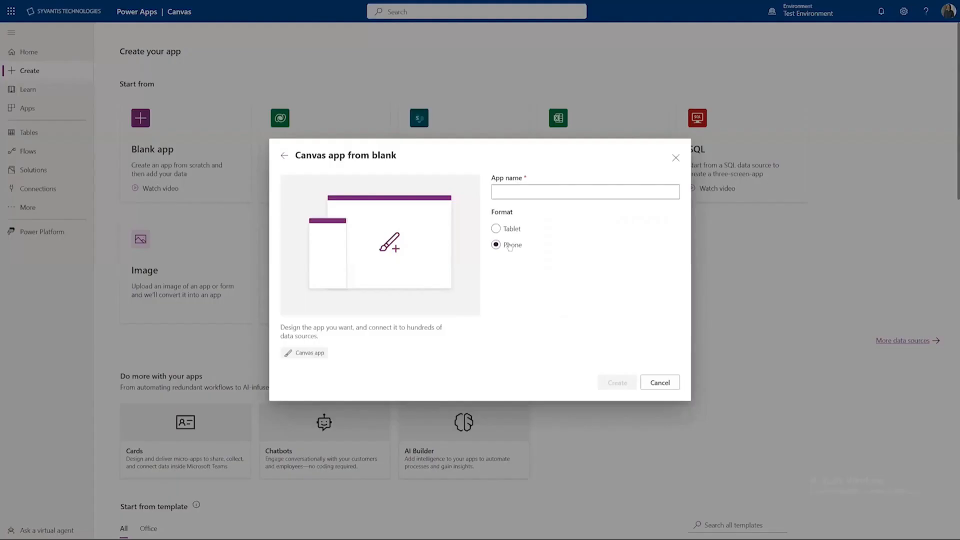
click(536, 191)
text(Hello W)
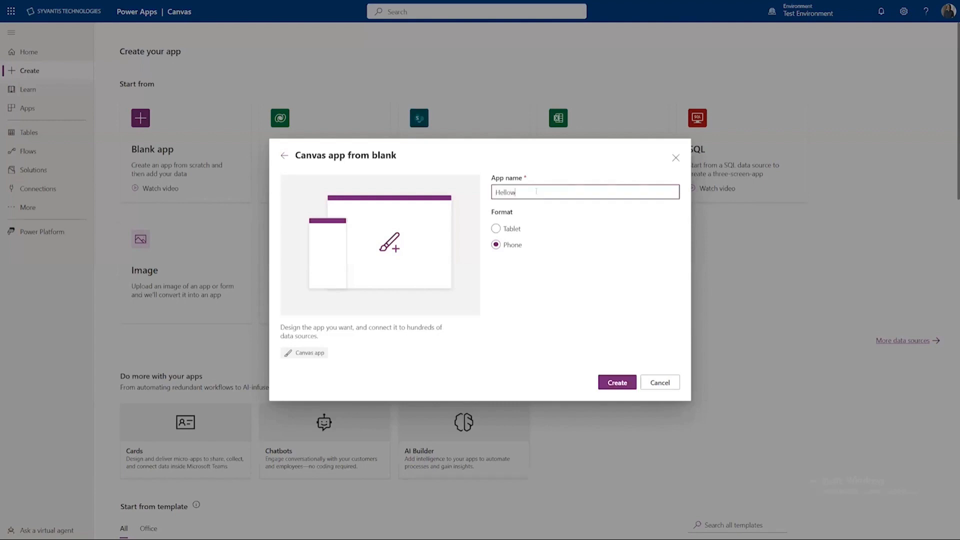
text(orld)
click(623, 383)
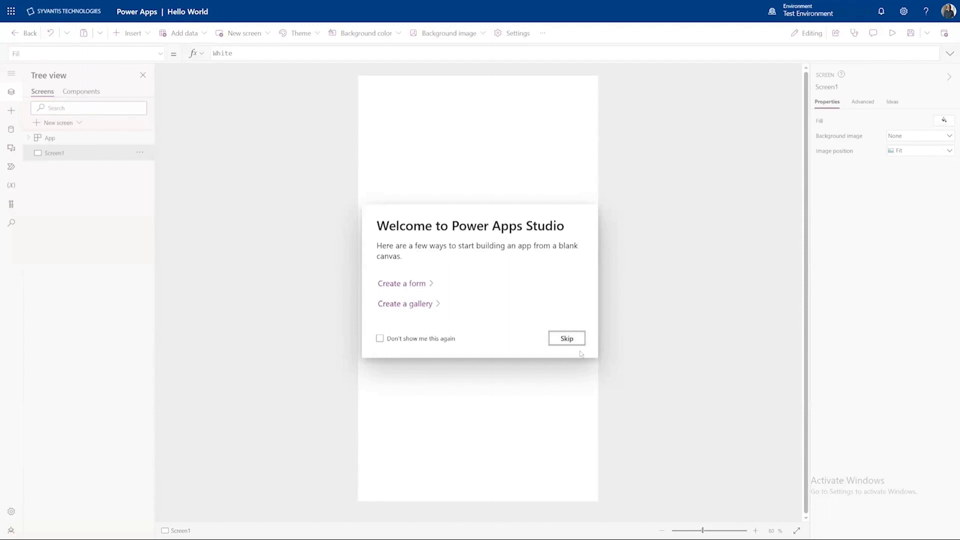
click(447, 340)
click(567, 339)
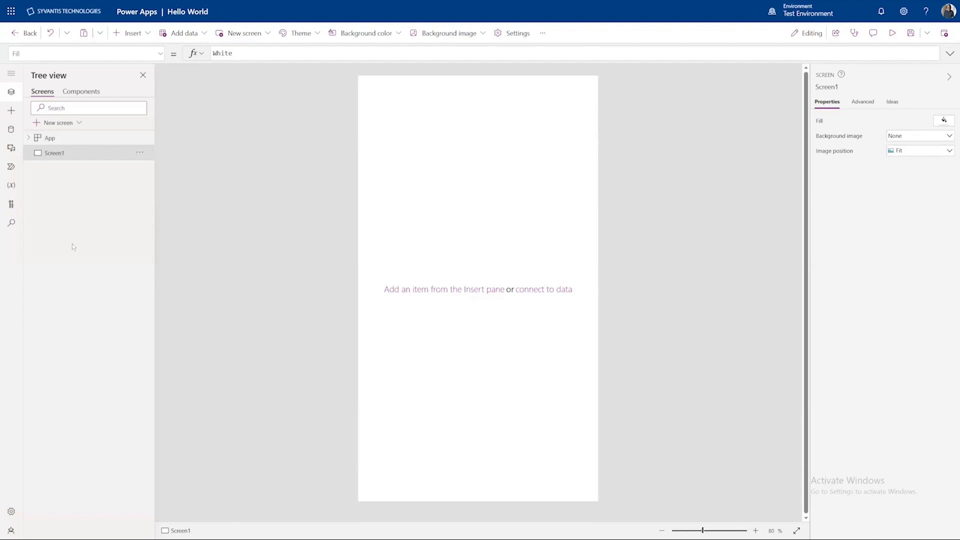
click(261, 51)
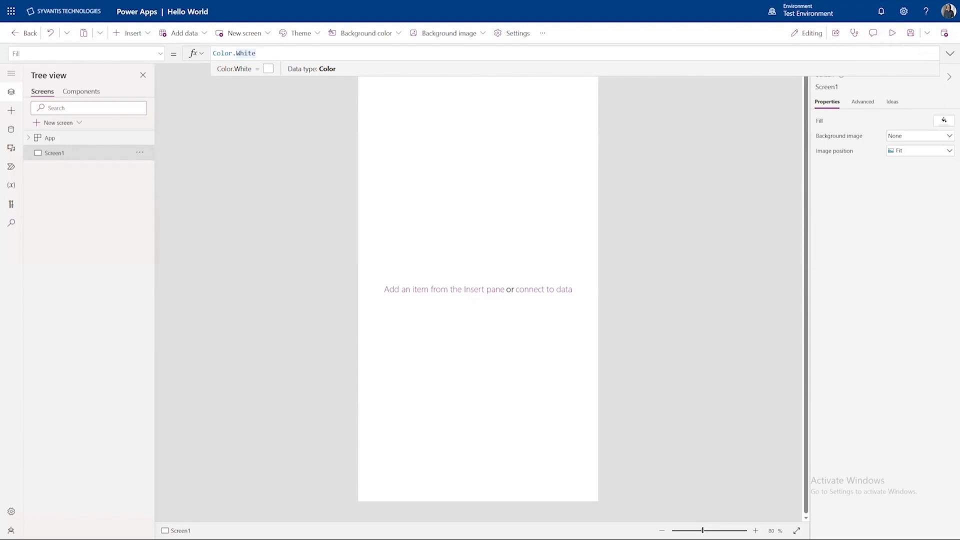
click(670, 334)
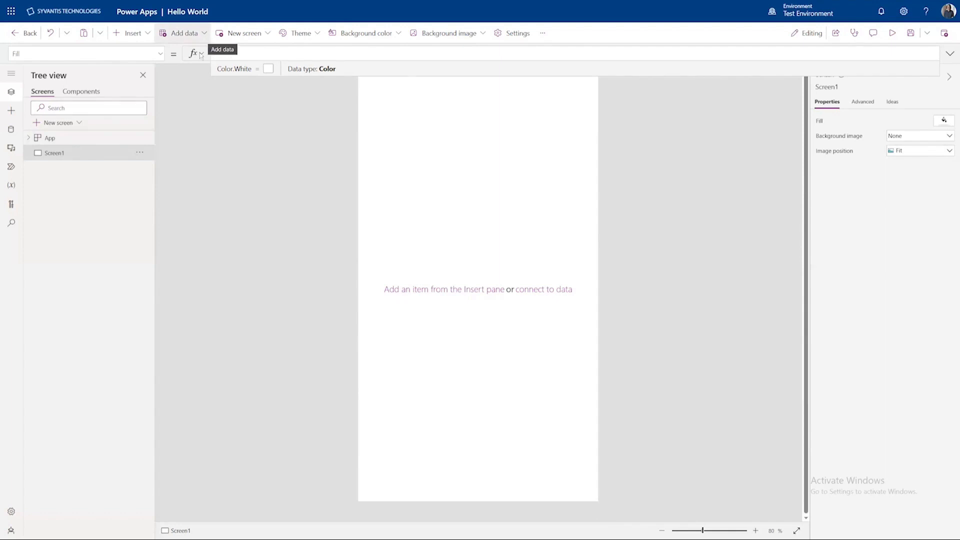
- Add the first listed Contacts Dataverse table from the current environment as a data source and refresh it
click(11, 129)
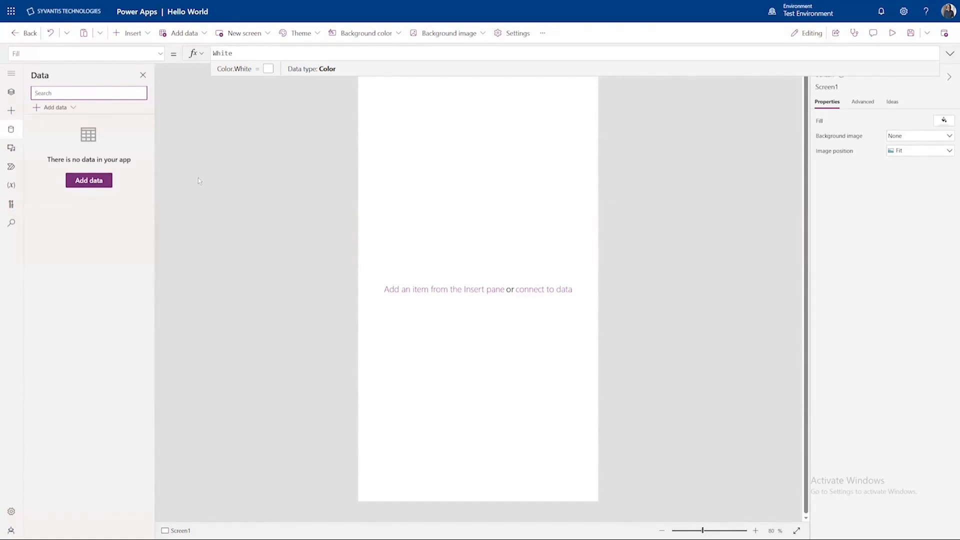
click(92, 183)
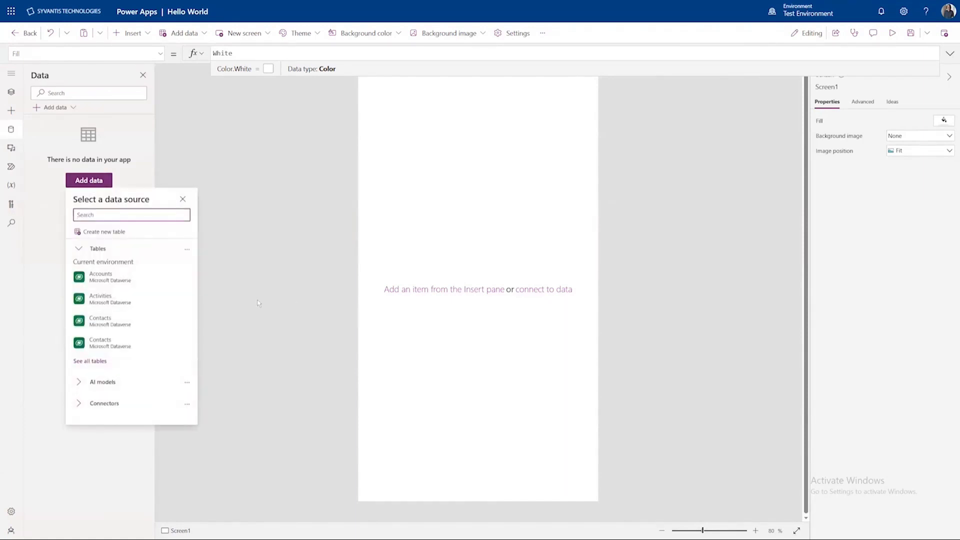
mouse_move(176, 292)
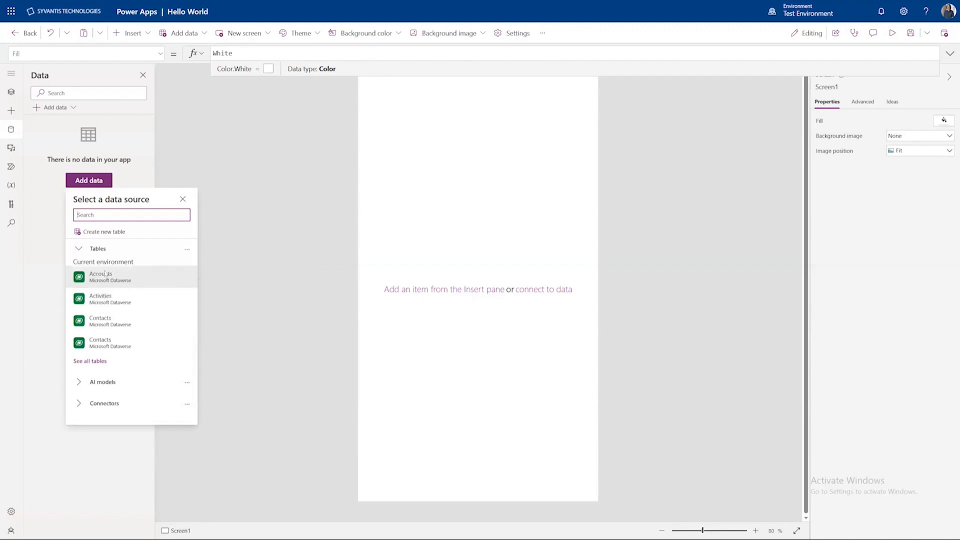
mouse_move(111, 326)
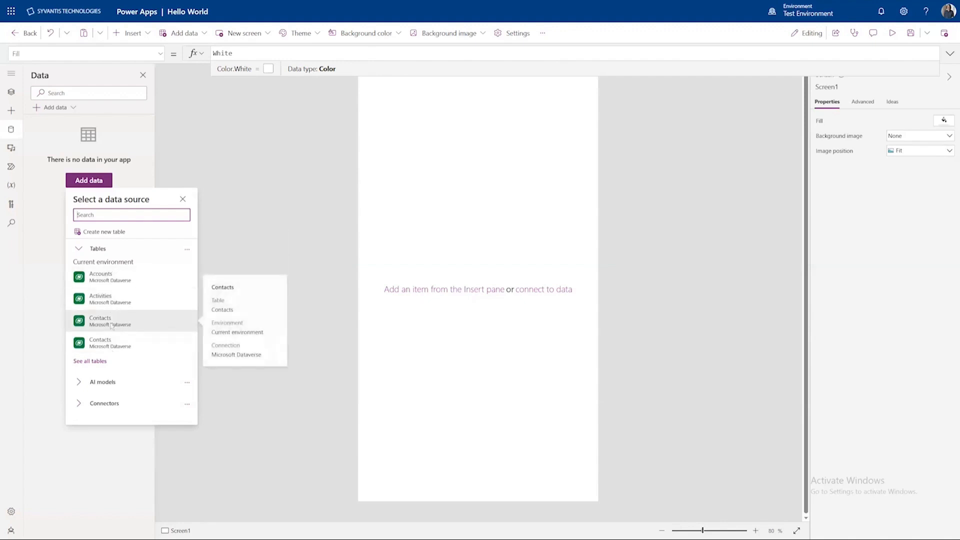
click(111, 324)
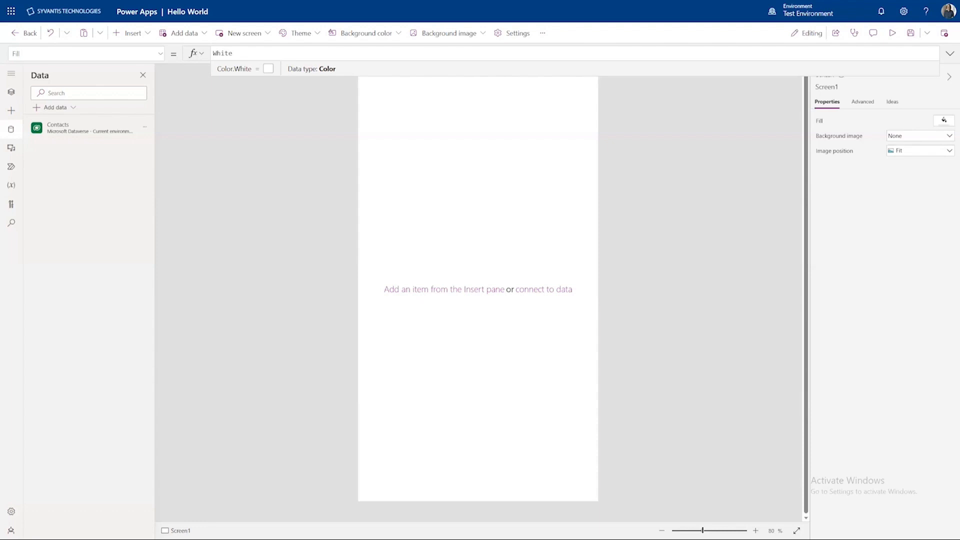
click(145, 126)
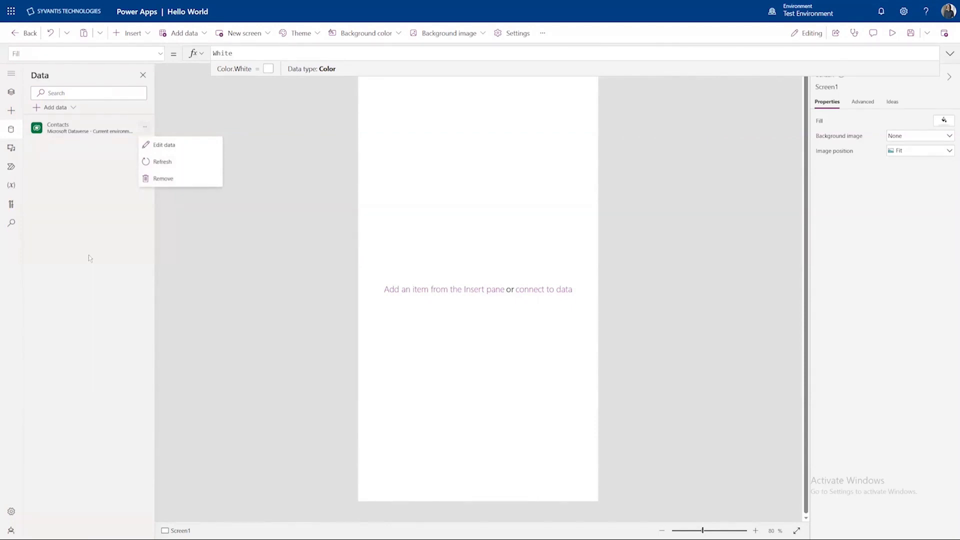
click(162, 162)
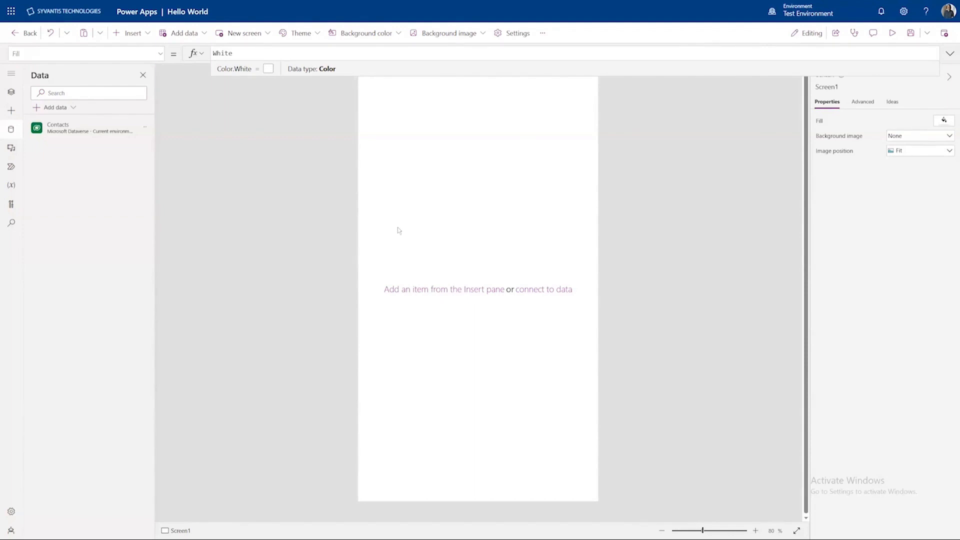
- Find the gallery controls, insert a vertical gallery on the screen and connect it to the Contacts table
click(12, 110)
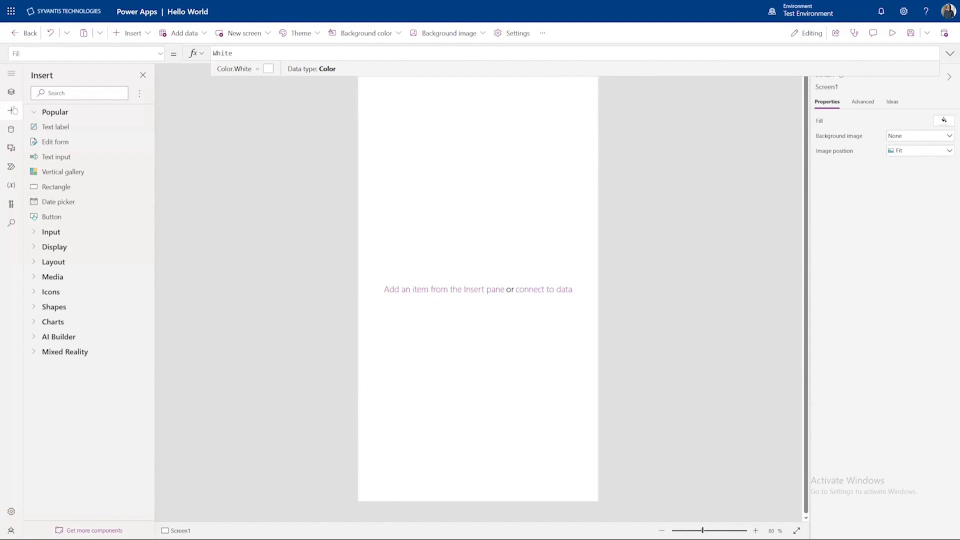
click(85, 95)
text(gallery)
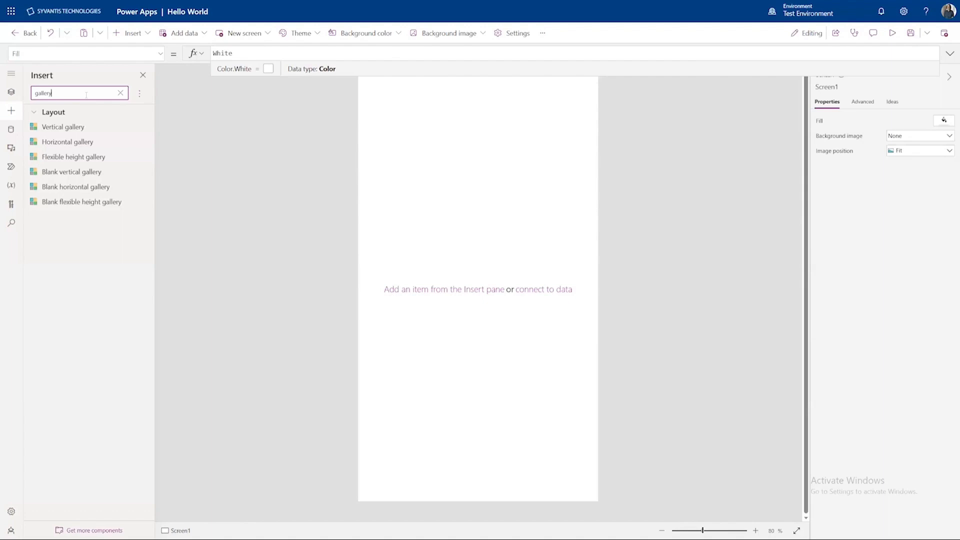
click(73, 128)
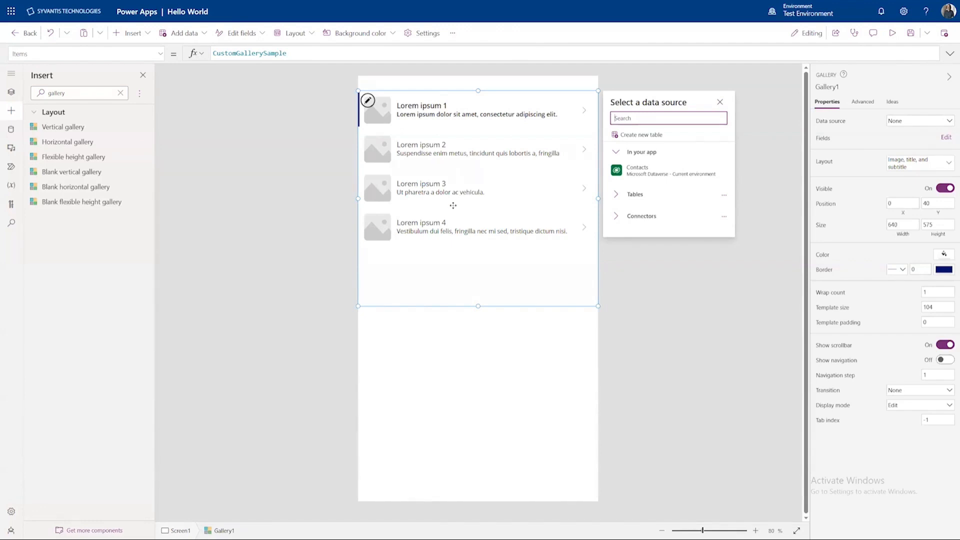
click(651, 172)
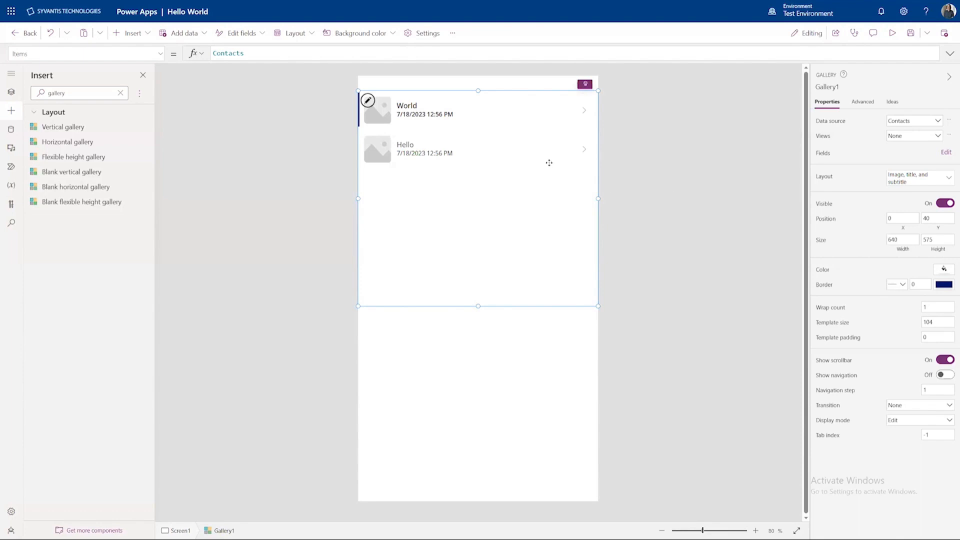
- Expand the gallery in the tree view and examine the advanced properties of the App object and Screen1
click(11, 93)
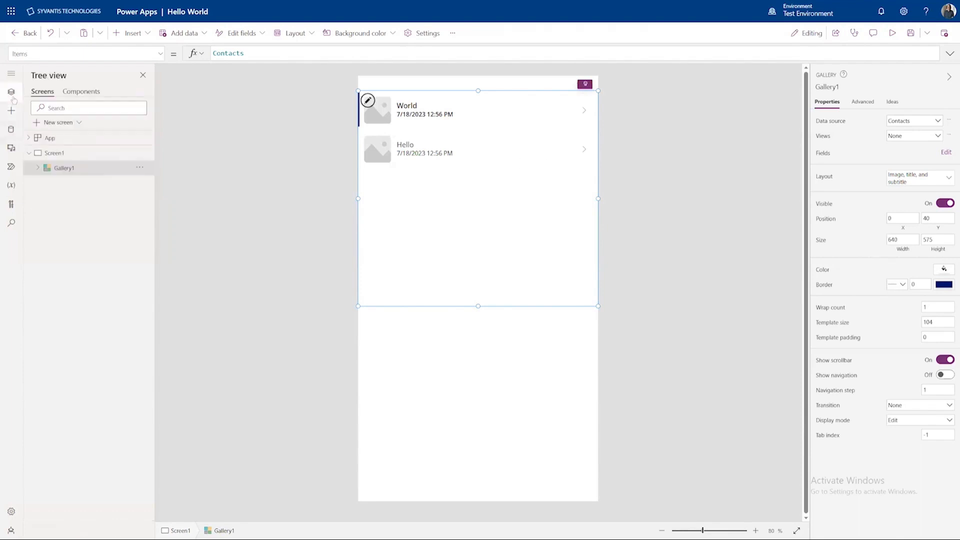
click(38, 168)
click(98, 137)
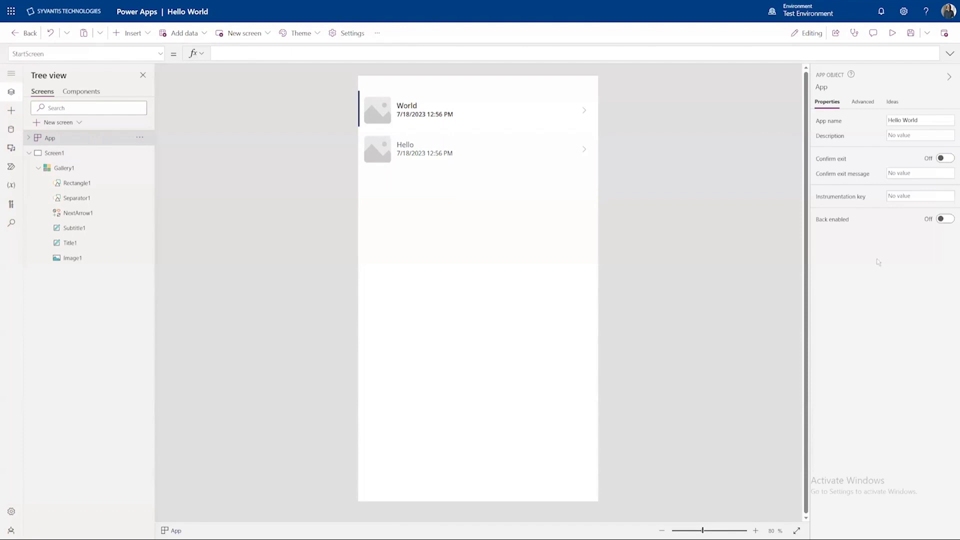
click(862, 103)
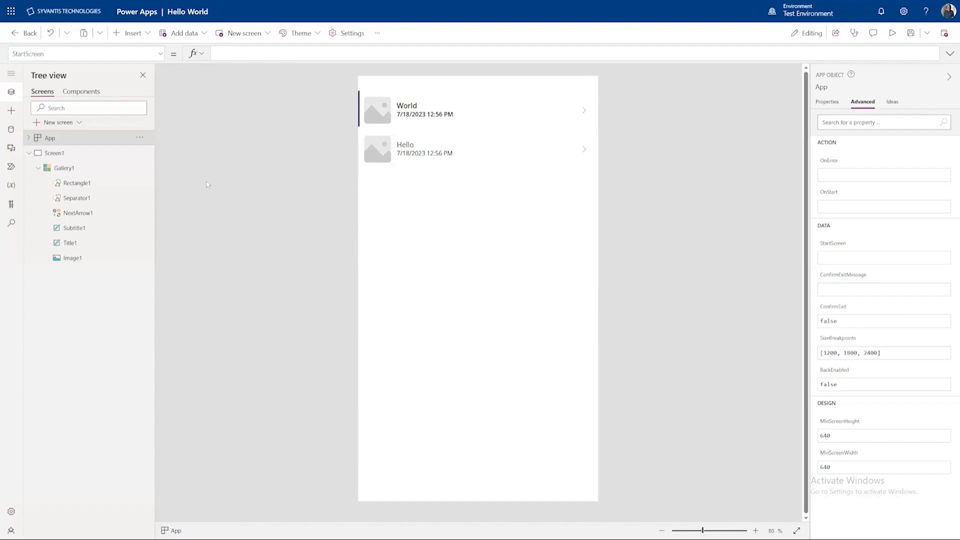
click(62, 157)
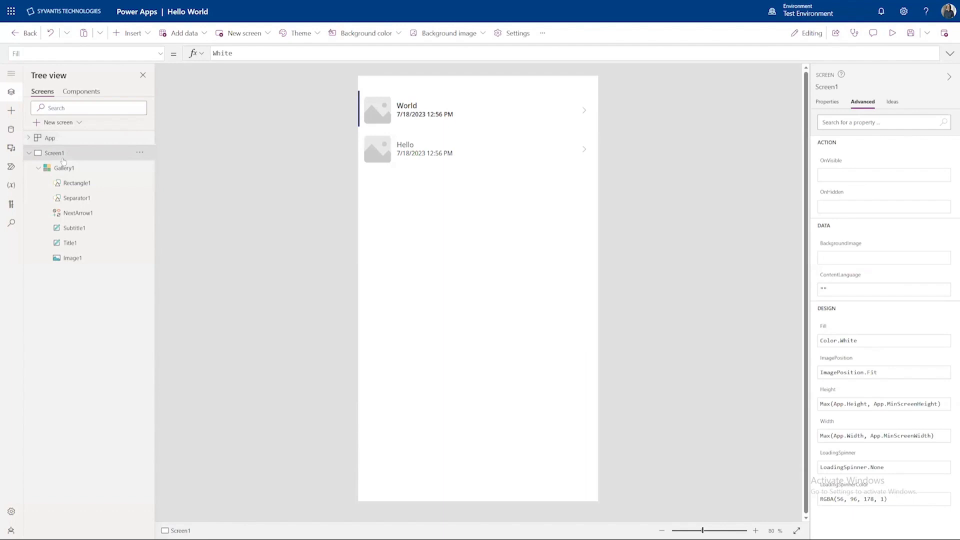
- Move the Gallery1 control up to Y 20 and shorten it to a height of 444
click(73, 170)
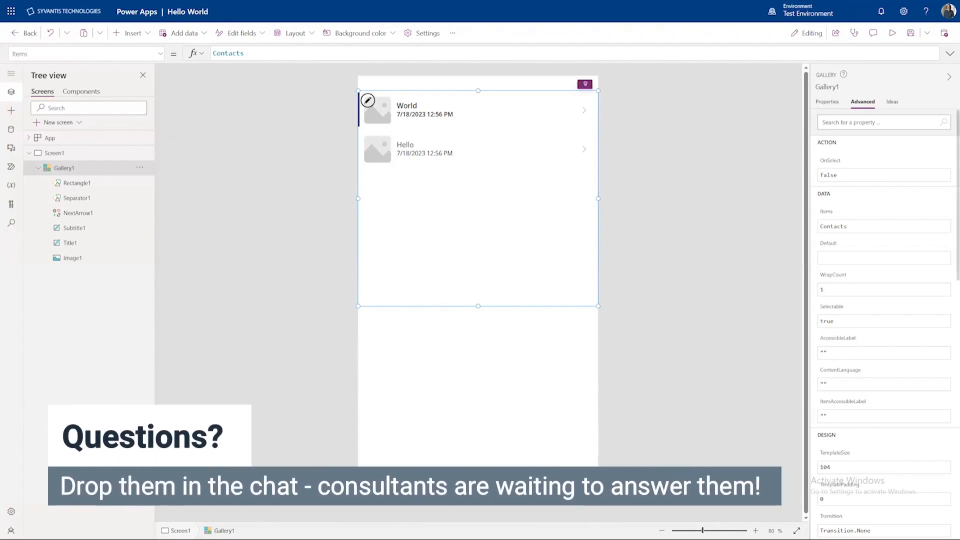
drag(478, 306, 477, 249)
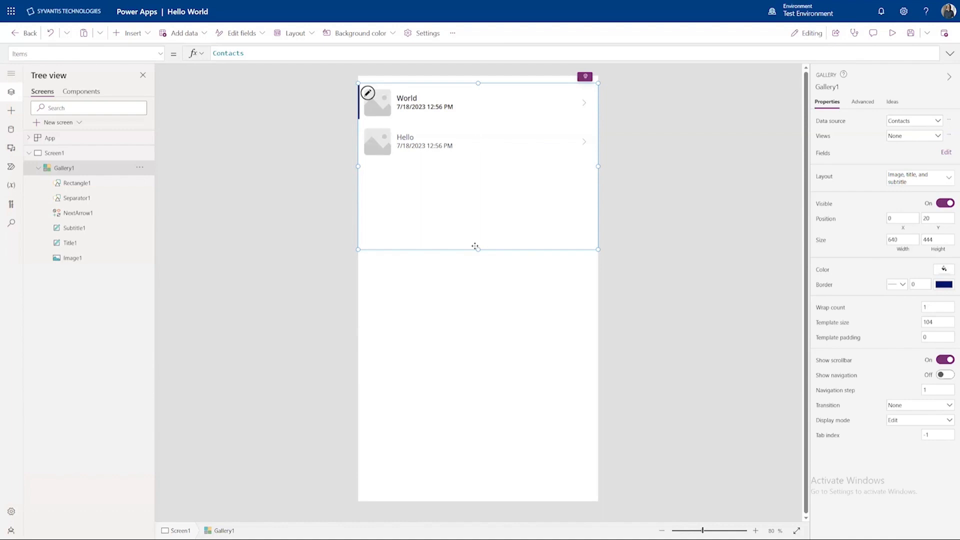
- Change the Text formula of the title label in the gallery's first record to ThisItem.Contact
click(489, 124)
click(512, 111)
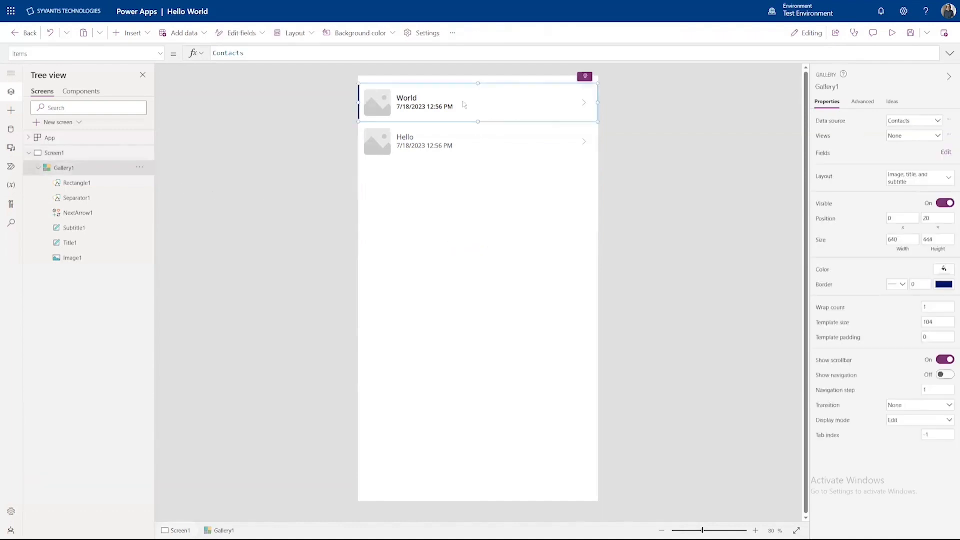
click(474, 100)
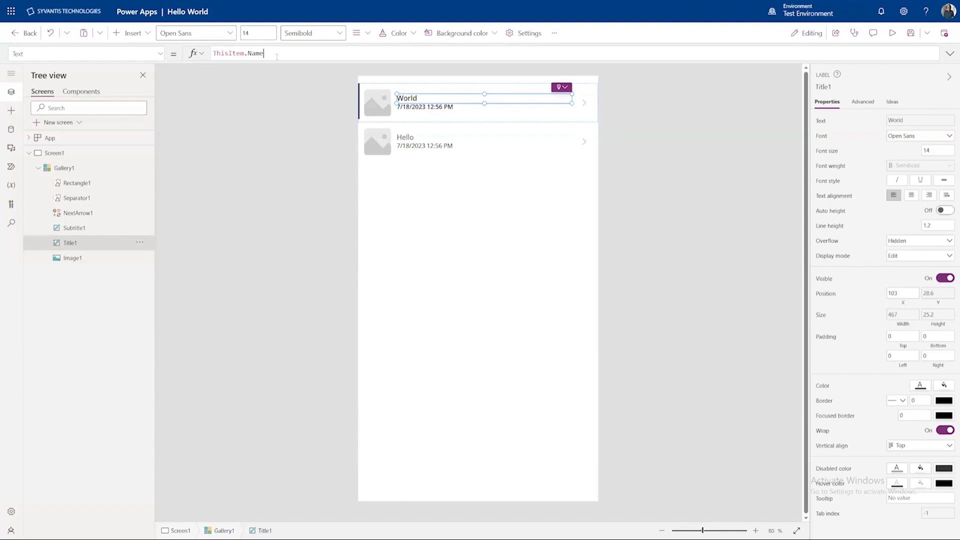
double_click(256, 53)
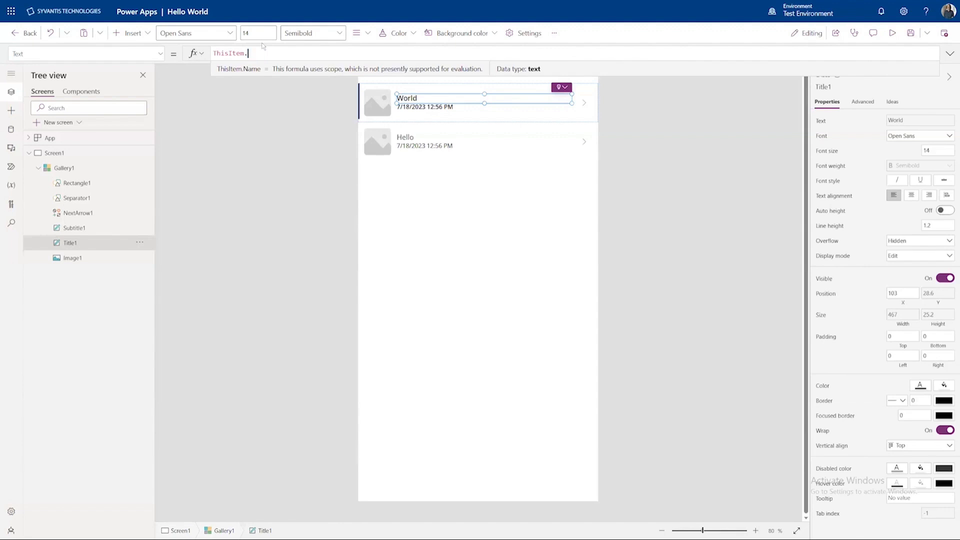
key(BackSpace)
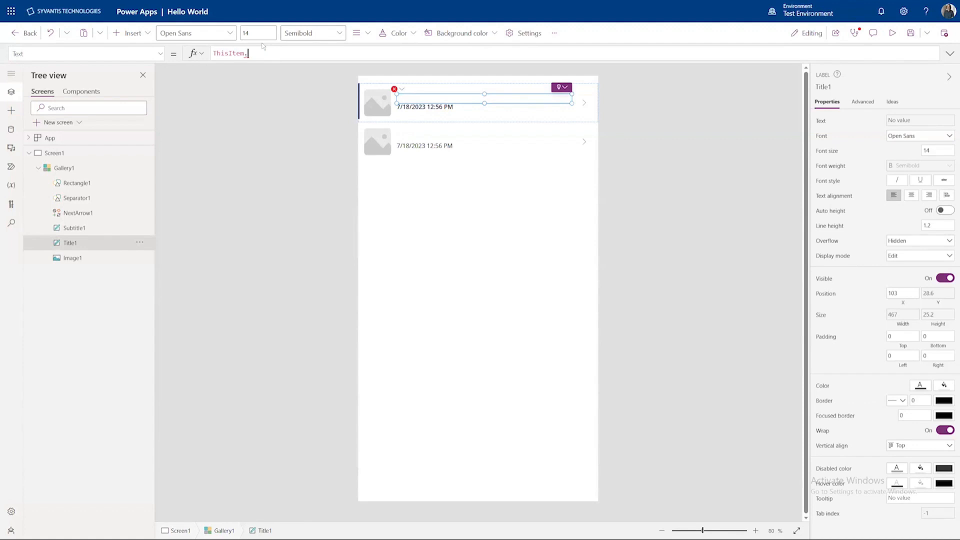
key(BackSpace)
text(.)
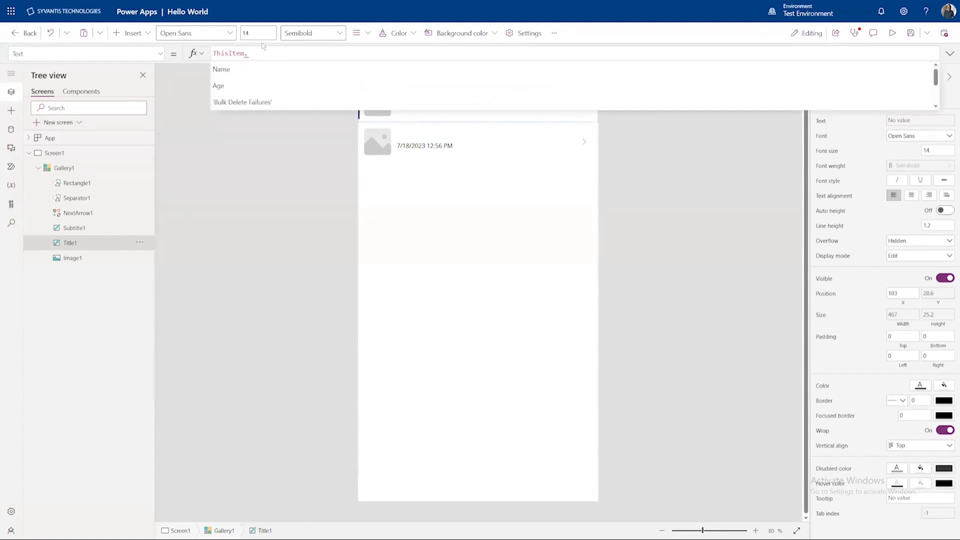
scroll(275, 95, down, 2)
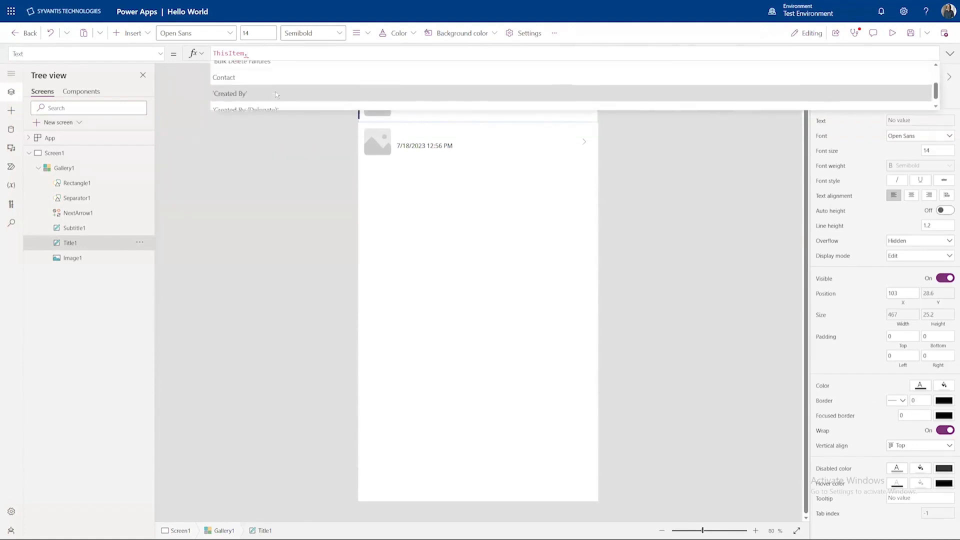
click(268, 74)
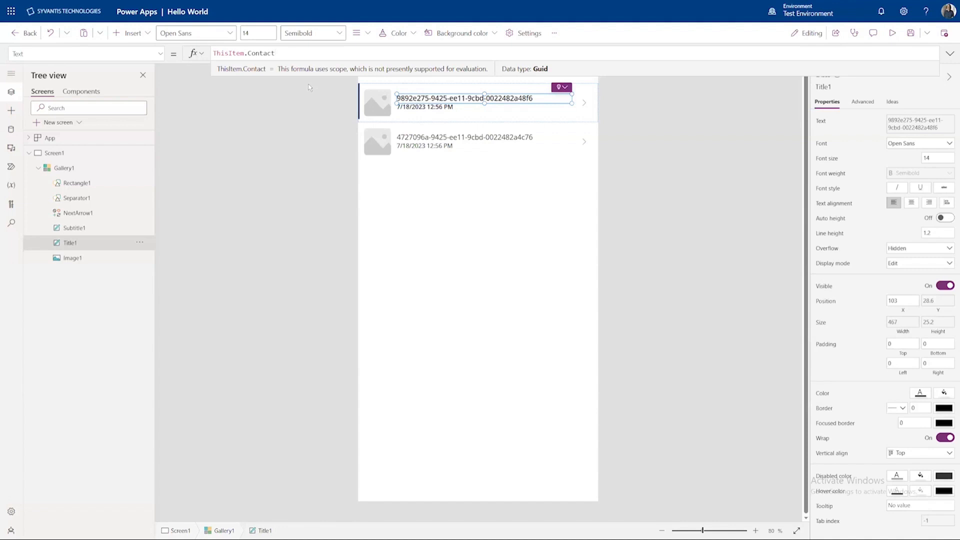
- Set the title label's Text formula back to ThisItem.Name
double_click(248, 53)
key(BackSpace)
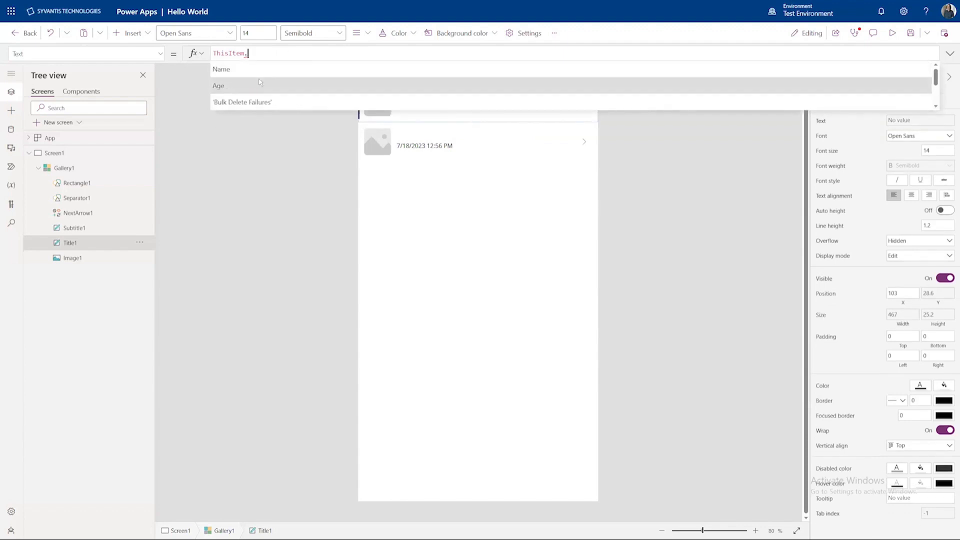
click(257, 72)
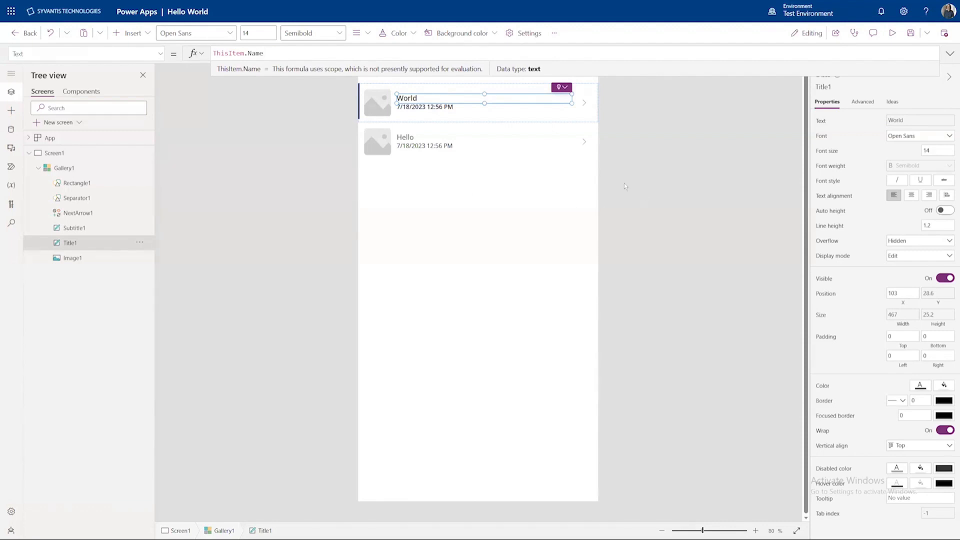
- Examine the field assignments of Gallery1 and the fields available for Title1, leaving the selection as is
click(540, 166)
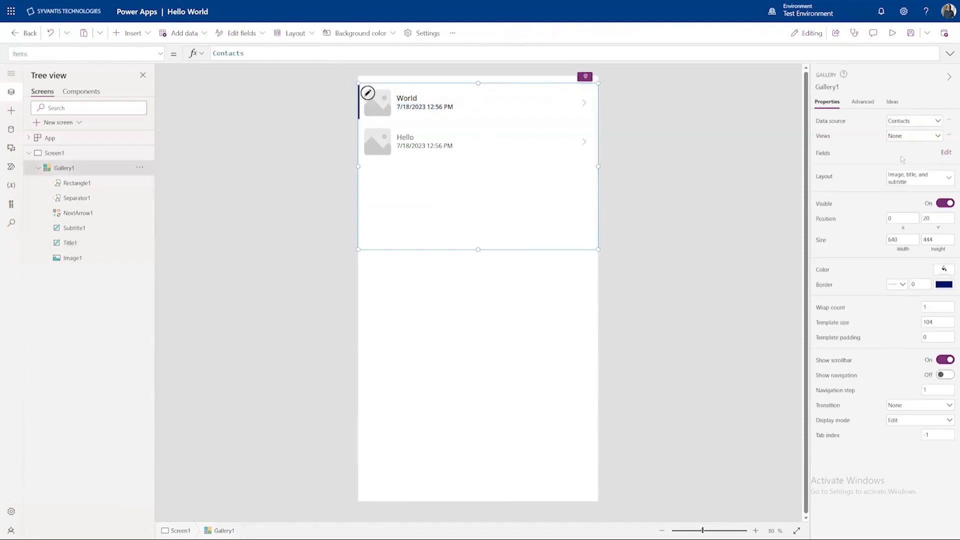
click(942, 152)
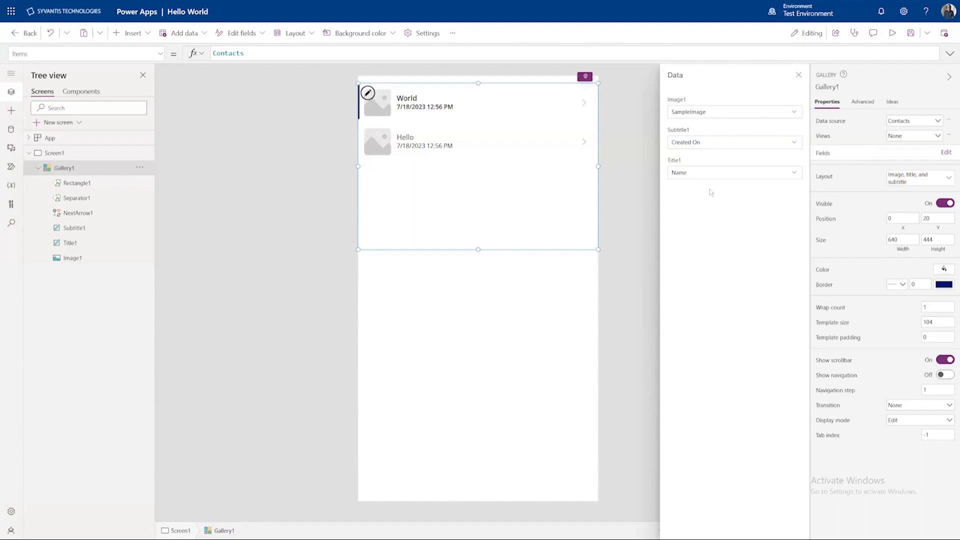
click(700, 175)
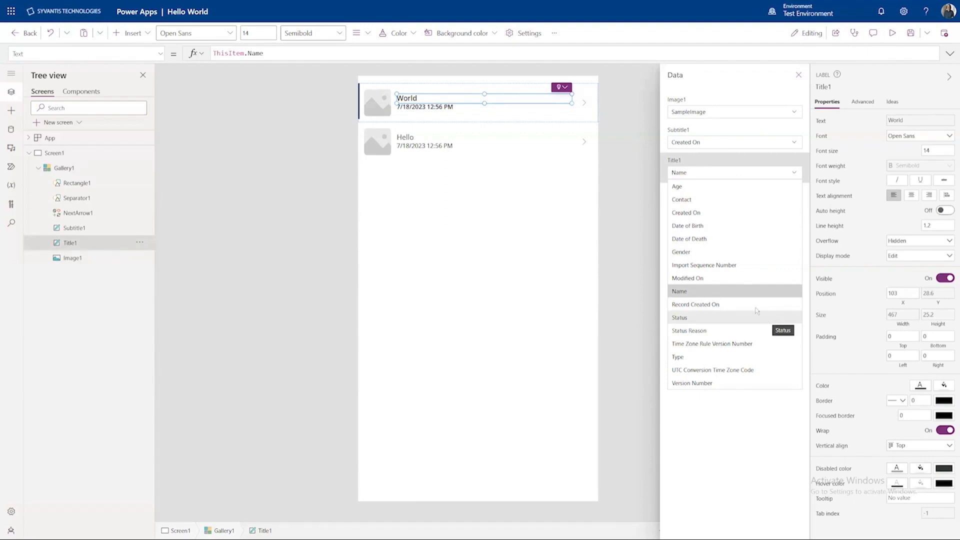
click(721, 416)
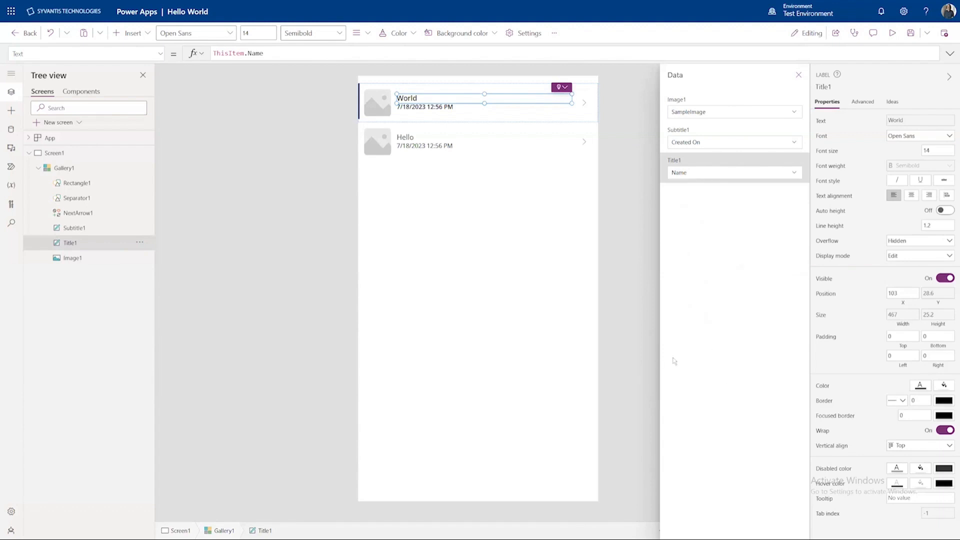
click(627, 356)
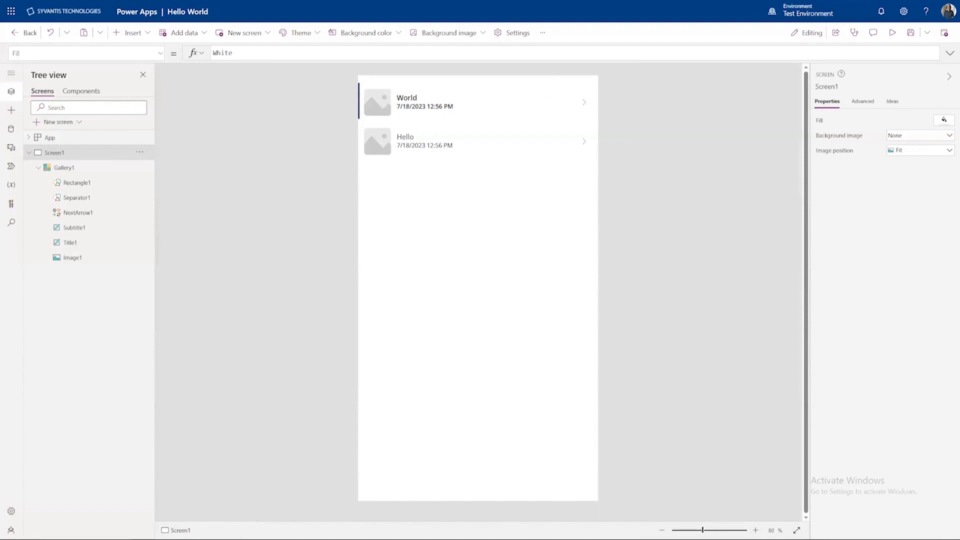
- Find the form controls, insert an edit form at about Y 381 on Screen1 and connect it to the Contacts table
click(17, 114)
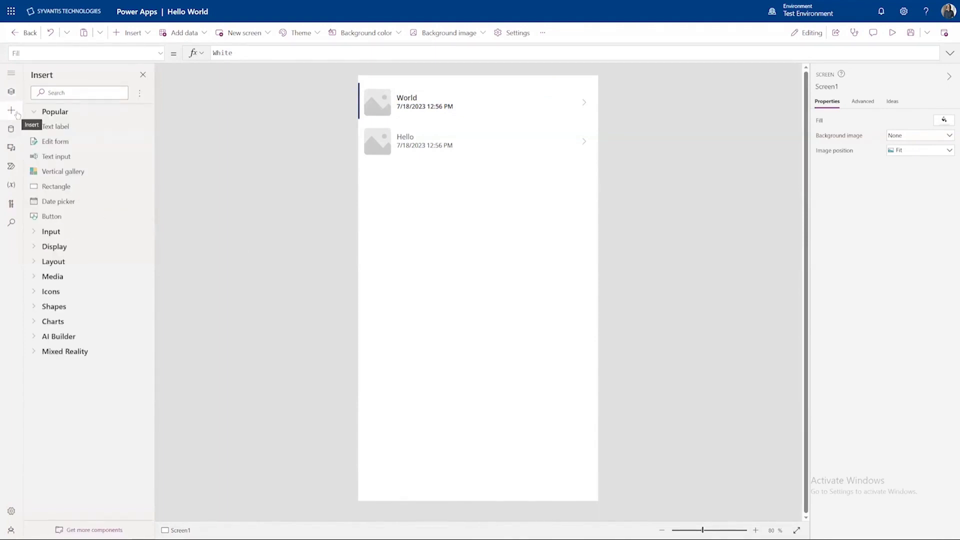
click(71, 92)
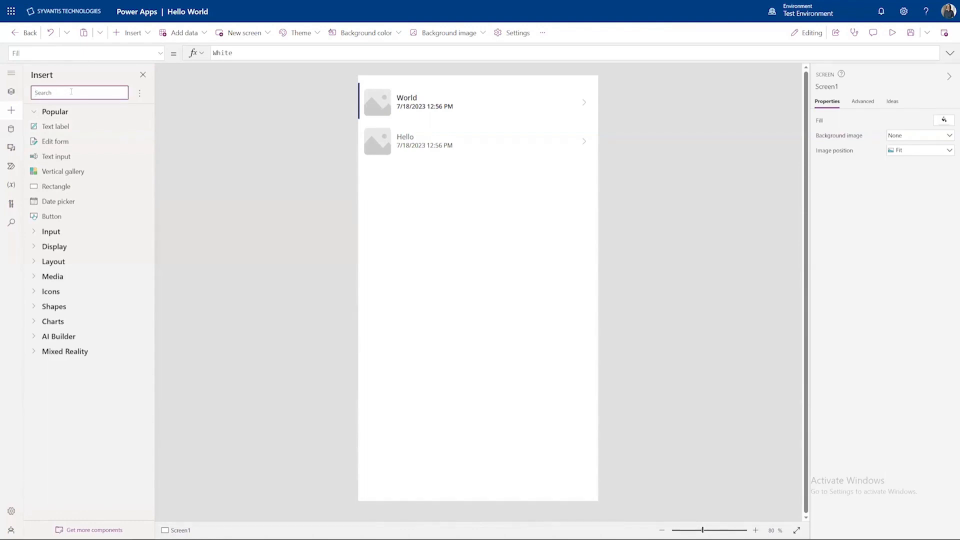
text(form)
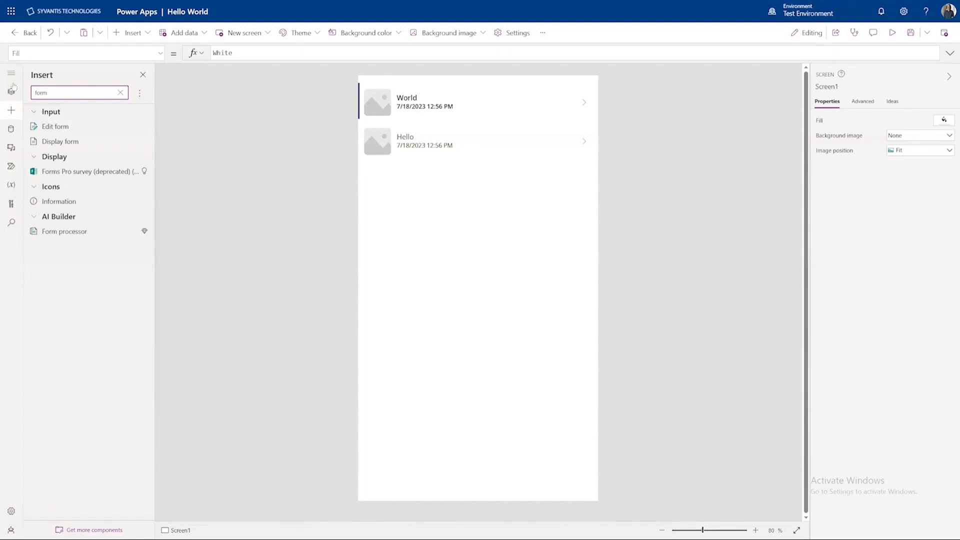
click(75, 134)
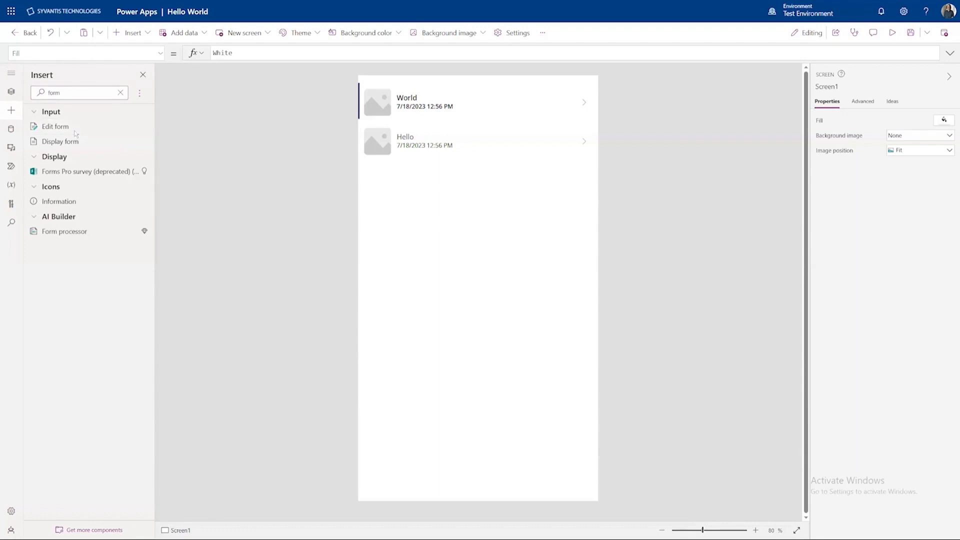
drag(500, 150, 525, 275)
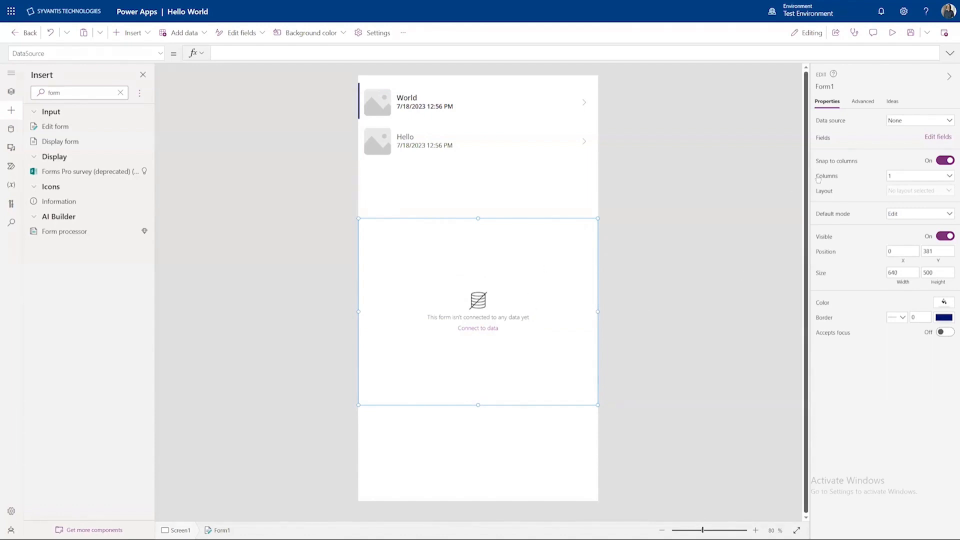
click(916, 123)
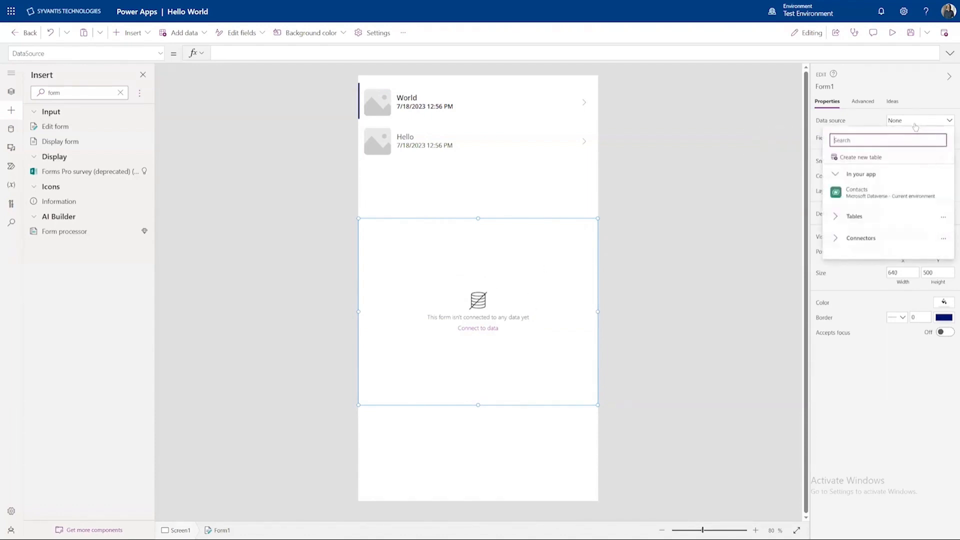
click(866, 193)
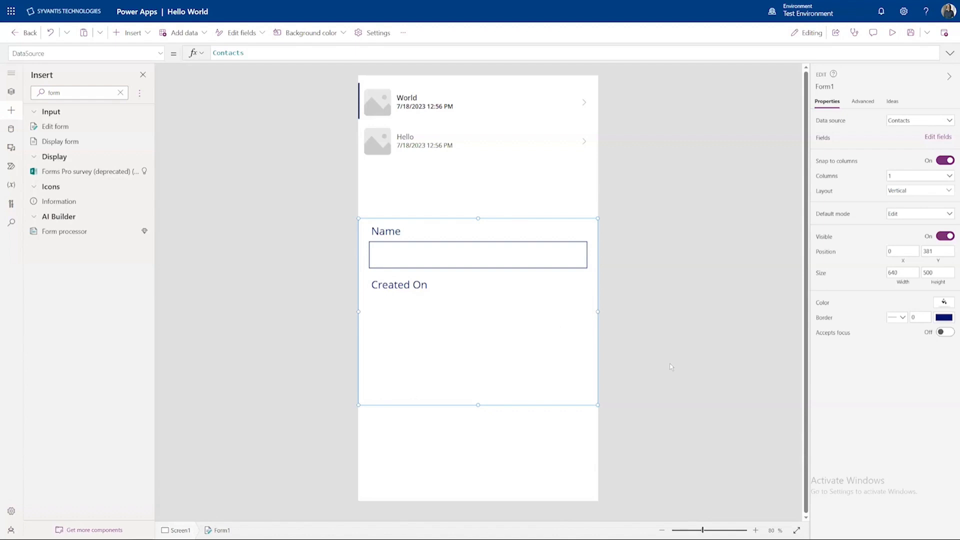
- Remove the Created On field from the edit form
click(934, 139)
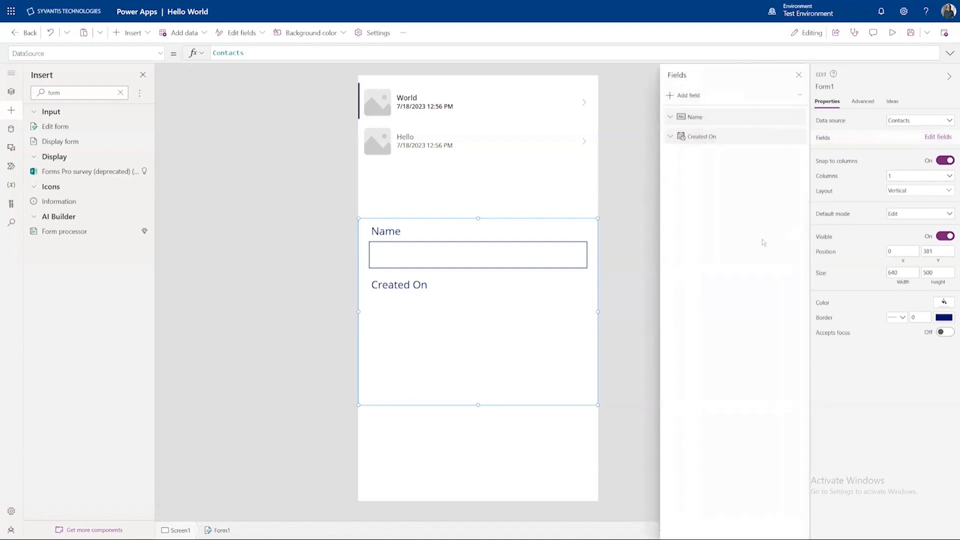
click(670, 137)
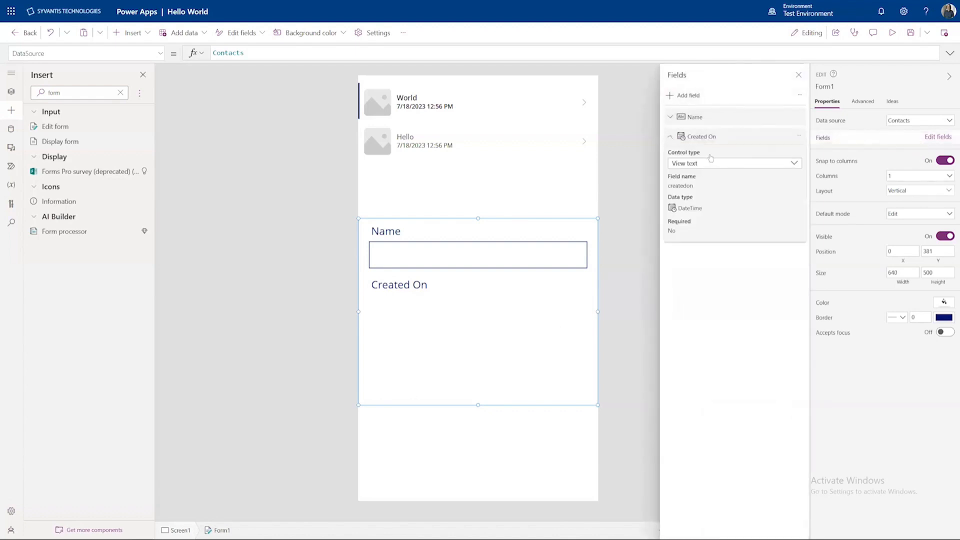
click(798, 142)
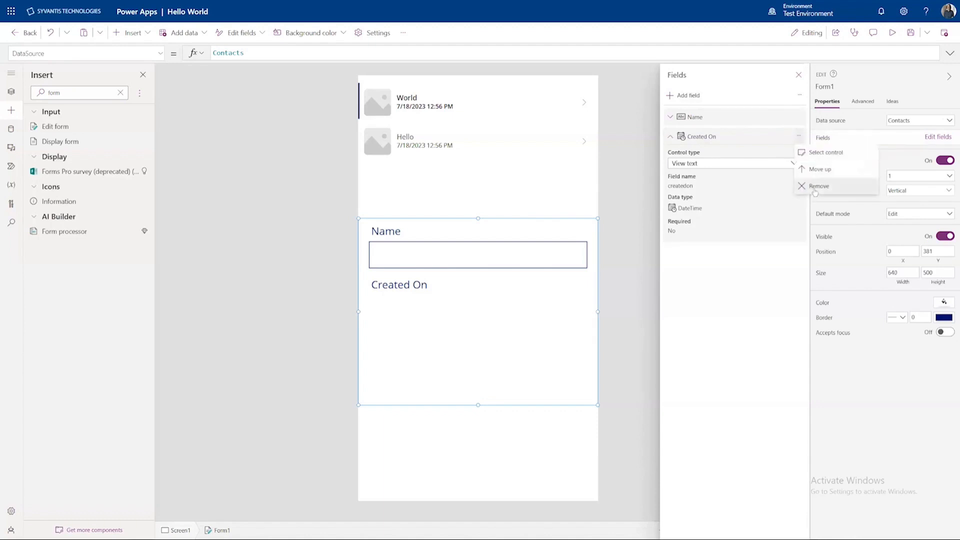
click(813, 190)
- Add the Date of Birth field to the edit form and close the field list
click(673, 95)
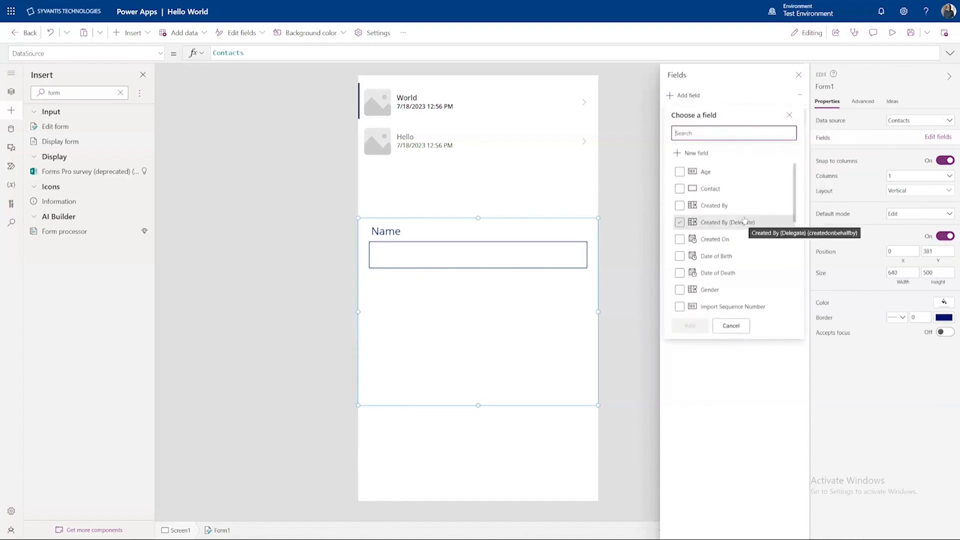
click(740, 239)
click(690, 325)
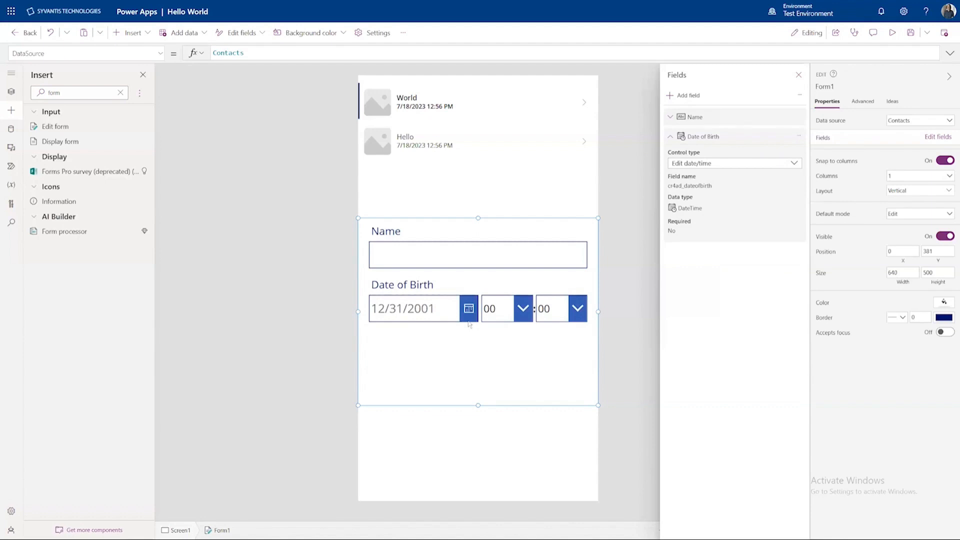
click(799, 76)
click(674, 294)
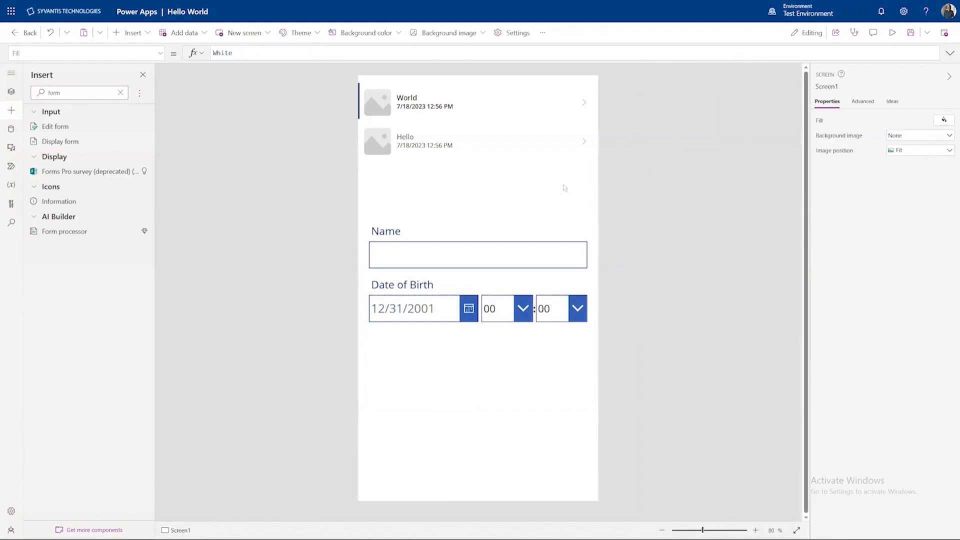
- Move the edit form down clear of the gallery, to about Y 564
click(585, 179)
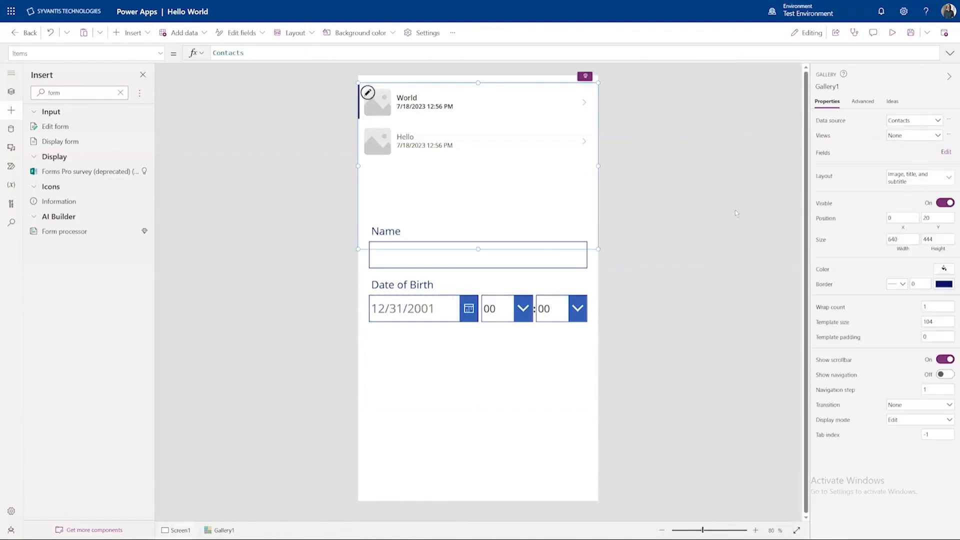
click(477, 355)
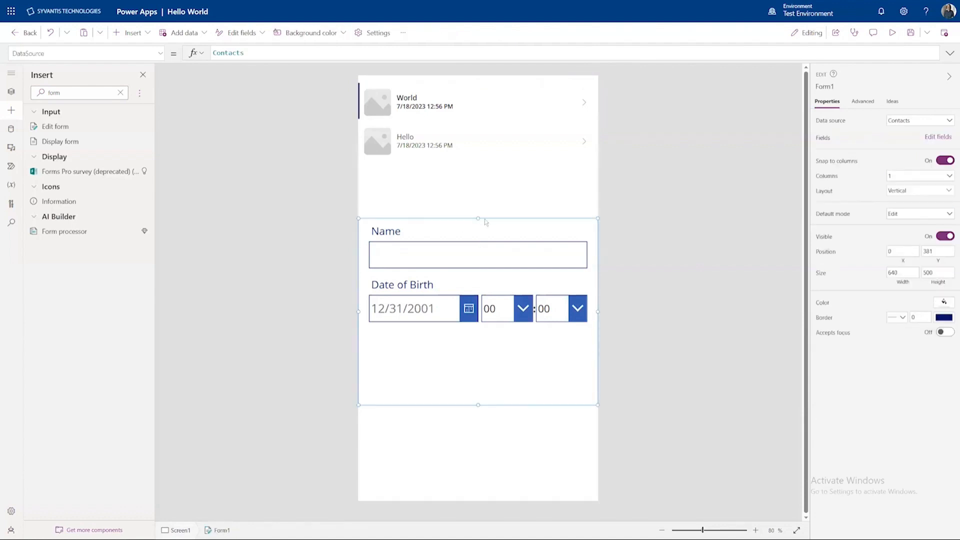
drag(485, 218, 487, 286)
- Replace the OnSelect formula of the gallery's NextArrow1 icon with Set(FormRec, ThisItem)
click(489, 180)
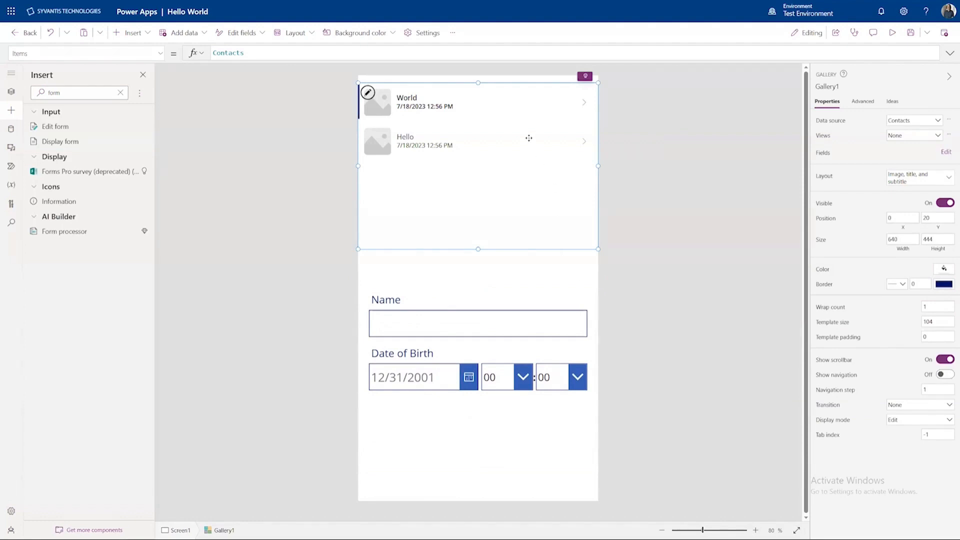
click(584, 102)
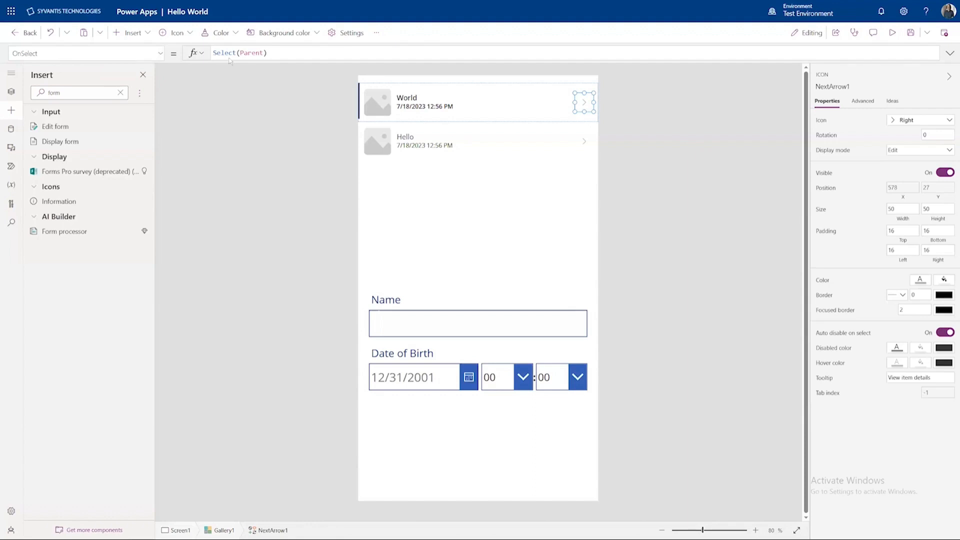
click(162, 57)
scroll(134, 200, down, 3)
click(297, 52)
click(297, 53)
key(BackSpace)
key(BackSpace)
key(BackSpace)
key(BackSpace)
key(BackSpace)
key(BackSpace)
key(BackSpace)
key(BackSpace)
key(BackSpace)
key(BackSpace)
key(BackSpace)
key(BackSpace)
key(BackSpace)
key(BackSpace)
text(Set(FormR)
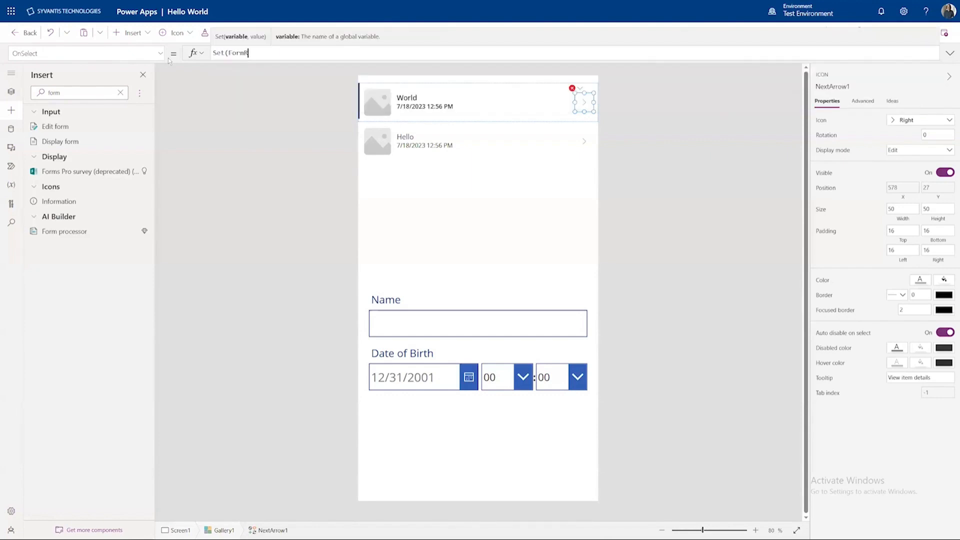
text(ec, This)
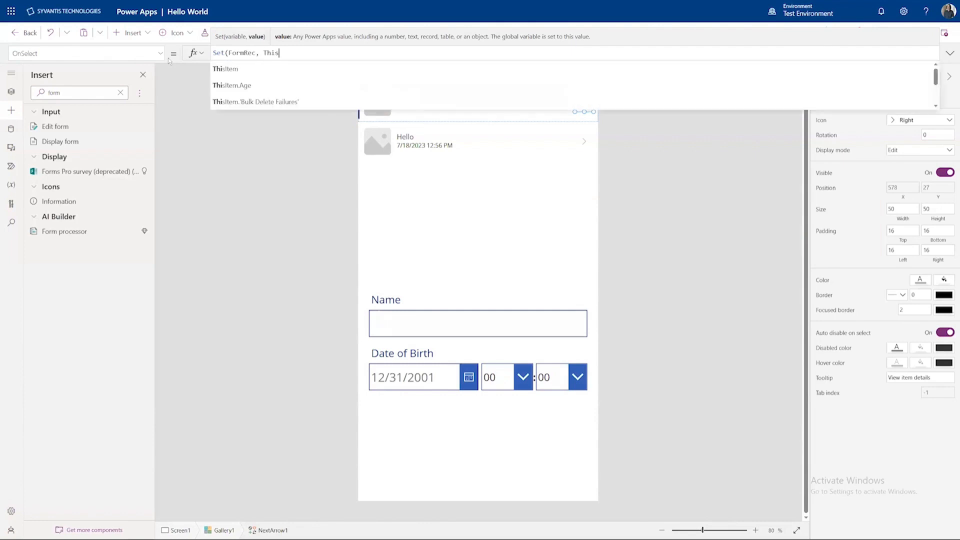
text(Item))
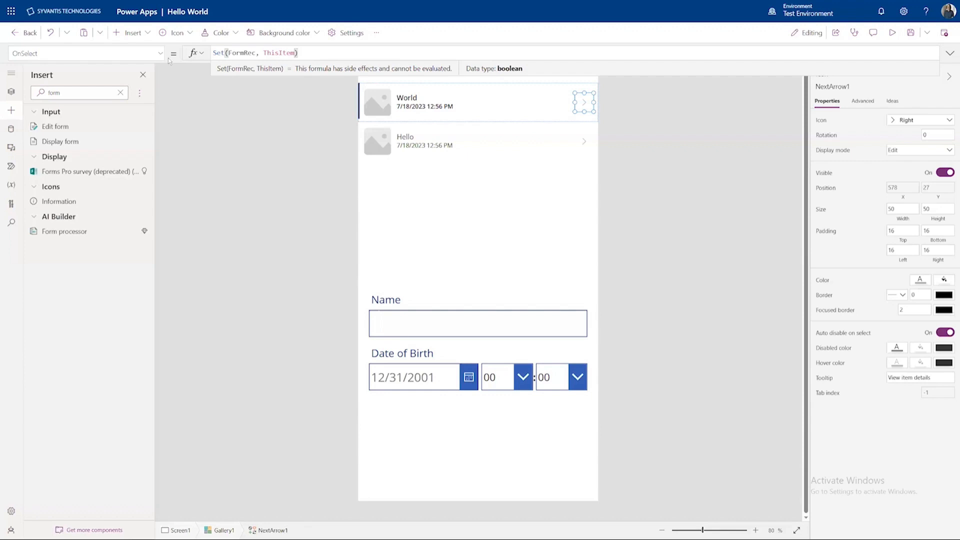
- Set the edit form's DataSource formula to FormRec
click(448, 427)
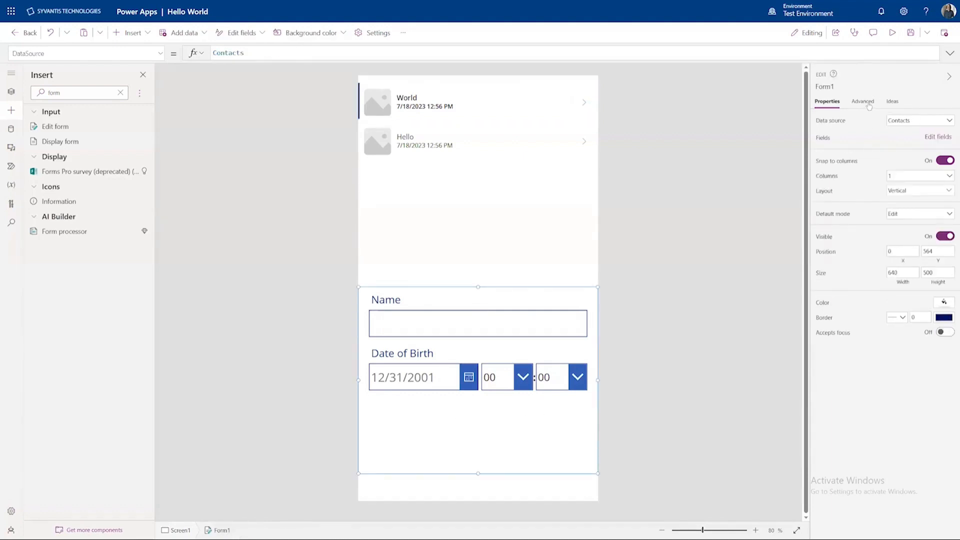
click(864, 102)
scroll(842, 242, down, 3)
click(841, 223)
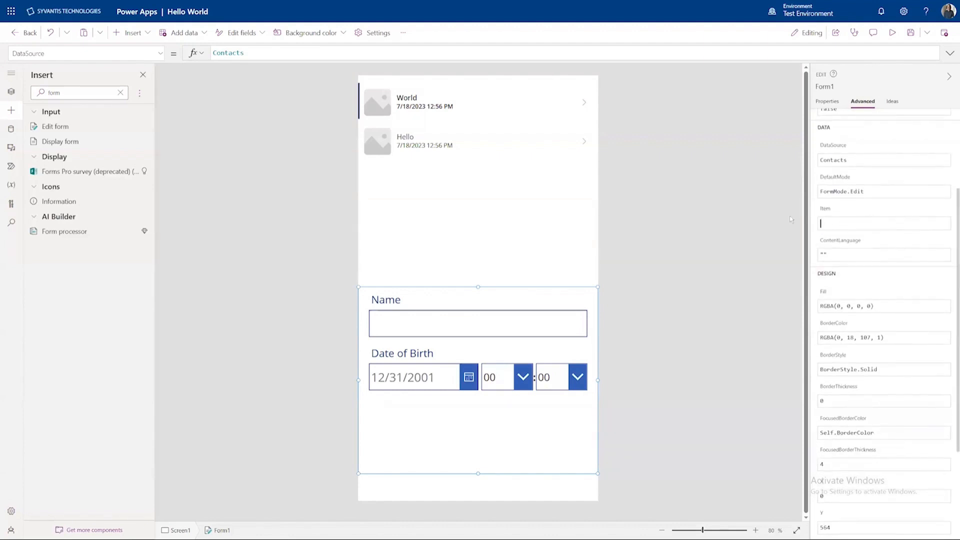
double_click(259, 53)
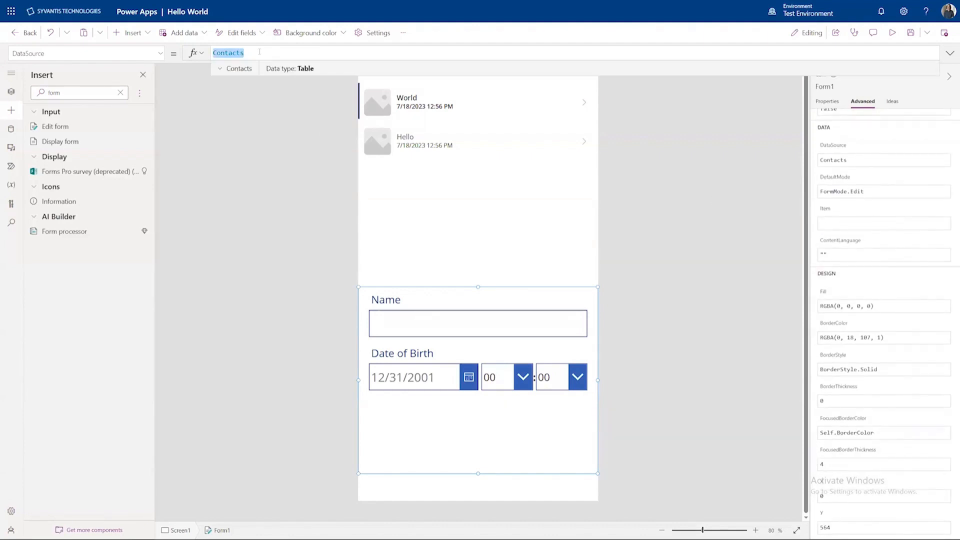
text(FormRec)
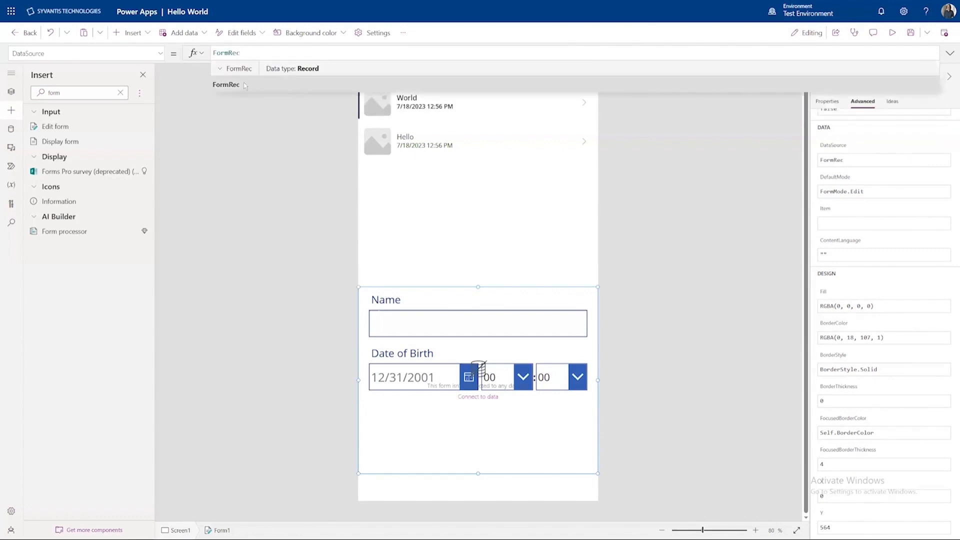
click(245, 85)
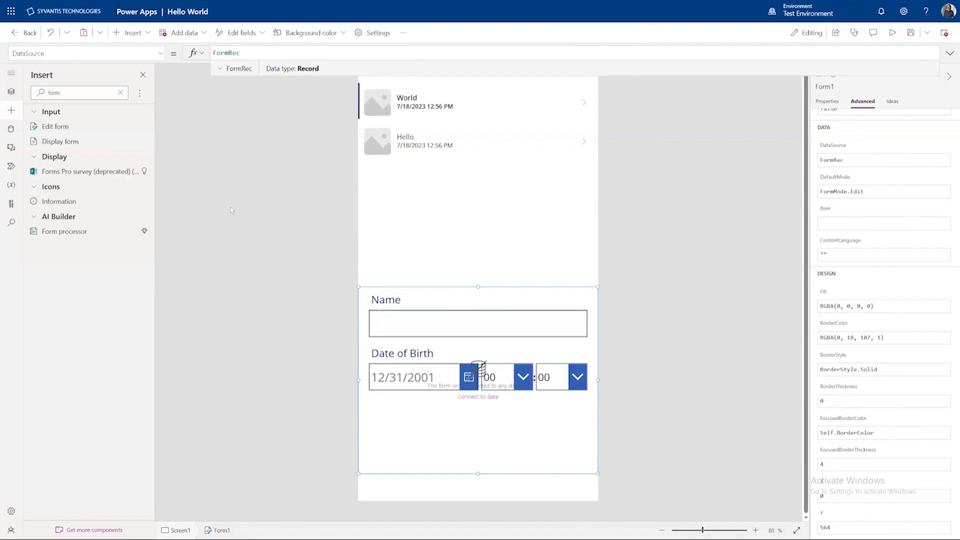
click(655, 262)
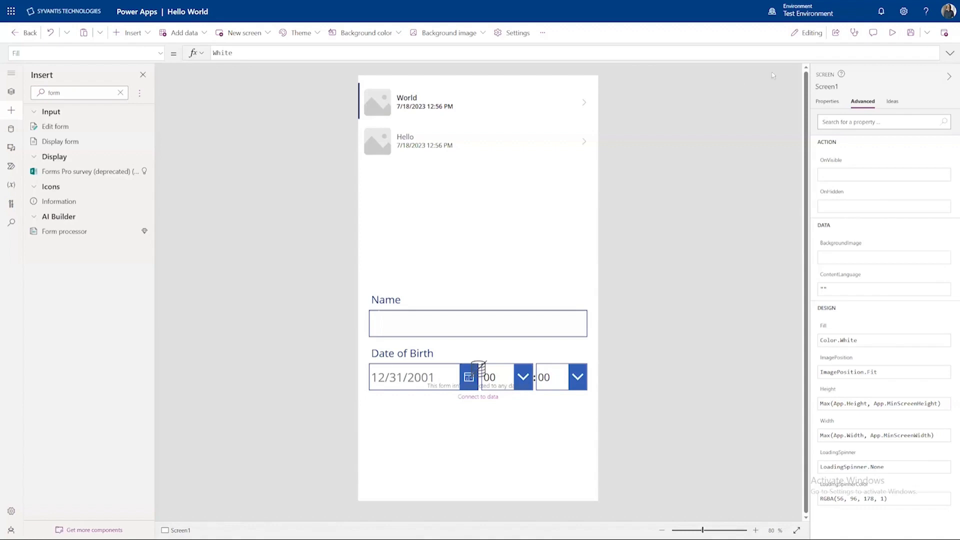
- Preview the app, load the Hello record into the form and change its Name to Hello World!
click(892, 33)
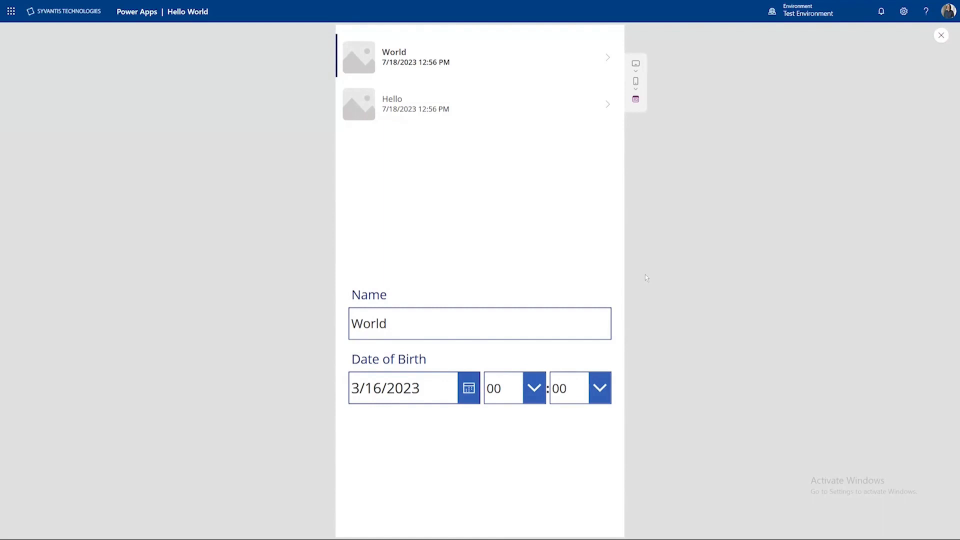
click(610, 106)
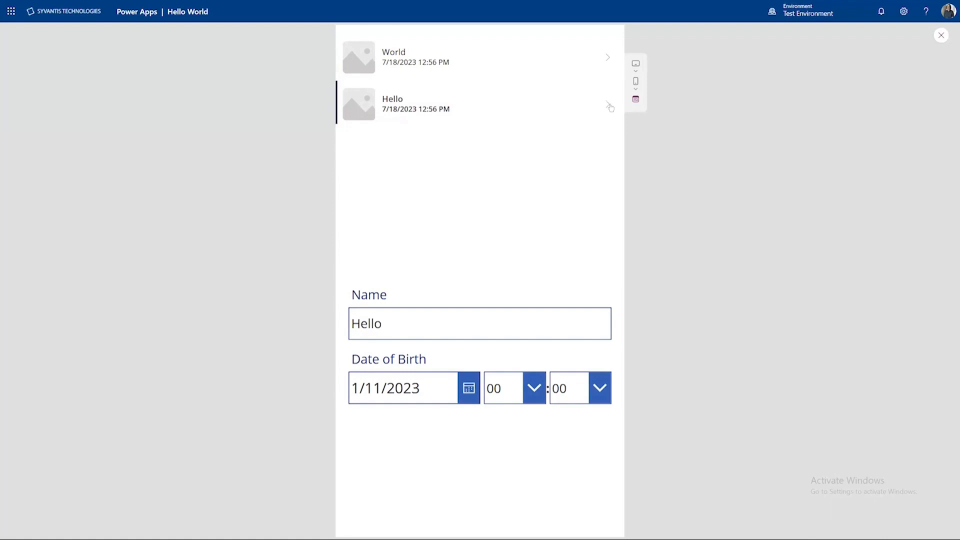
click(454, 322)
text(Worldd!)
key(BackSpace)
key(BackSpace)
text(!)
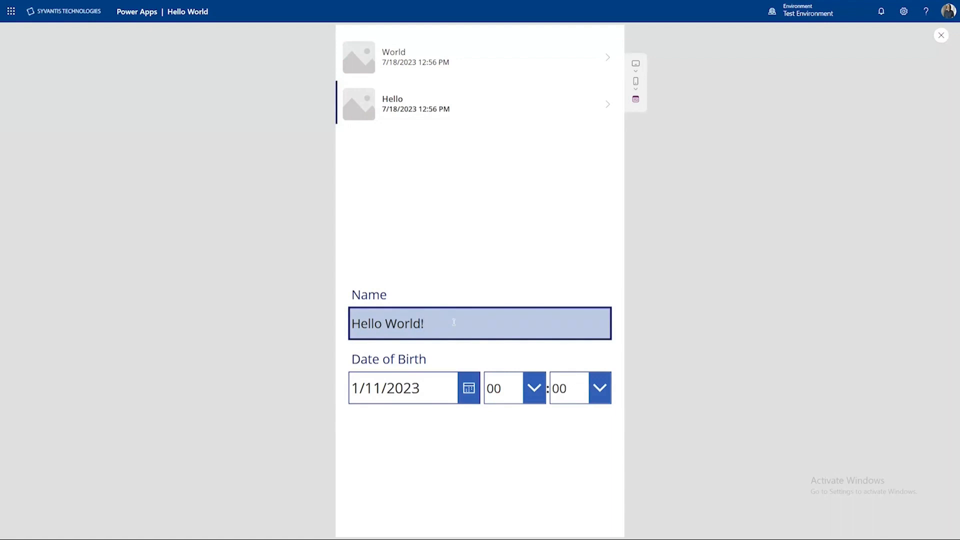
click(632, 188)
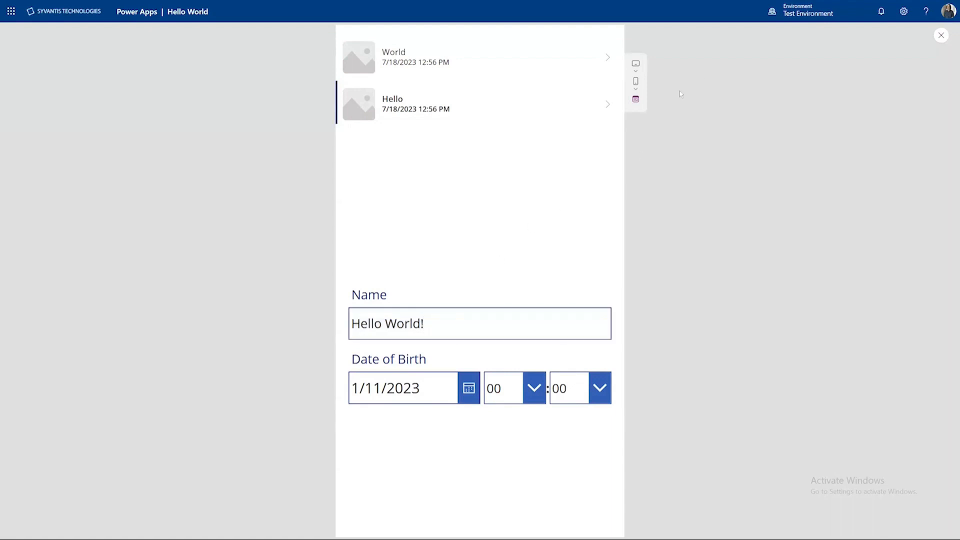
- Close the preview and dismiss the canvas-testing tip with the option not to show it again
click(941, 35)
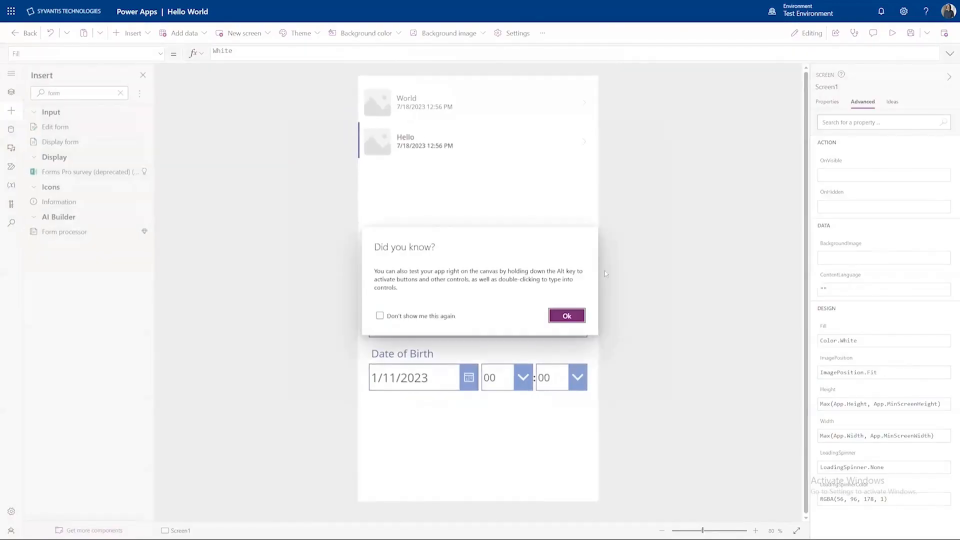
click(380, 316)
click(575, 316)
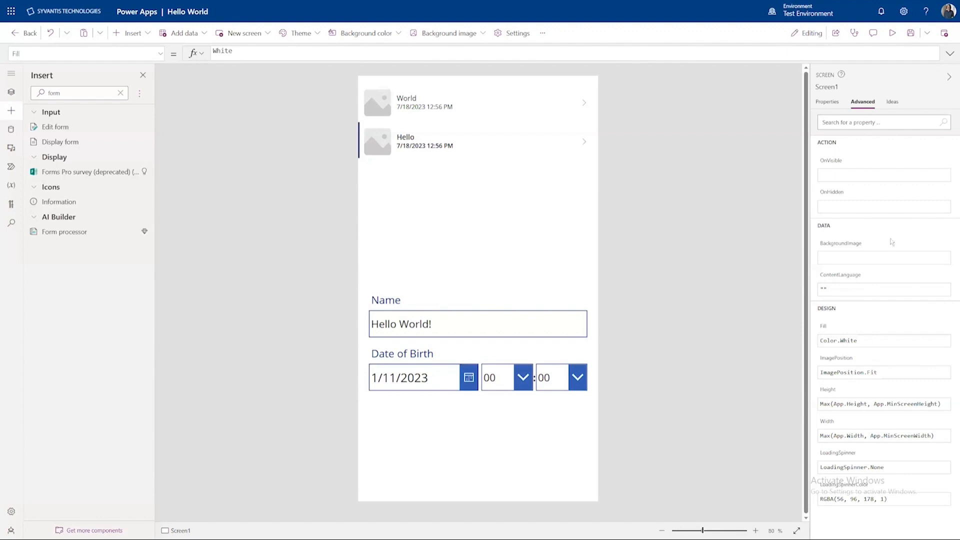
- Insert a button and place it below the form's Date of Birth field, near the phone screen's lower-right corner
click(8, 112)
click(8, 111)
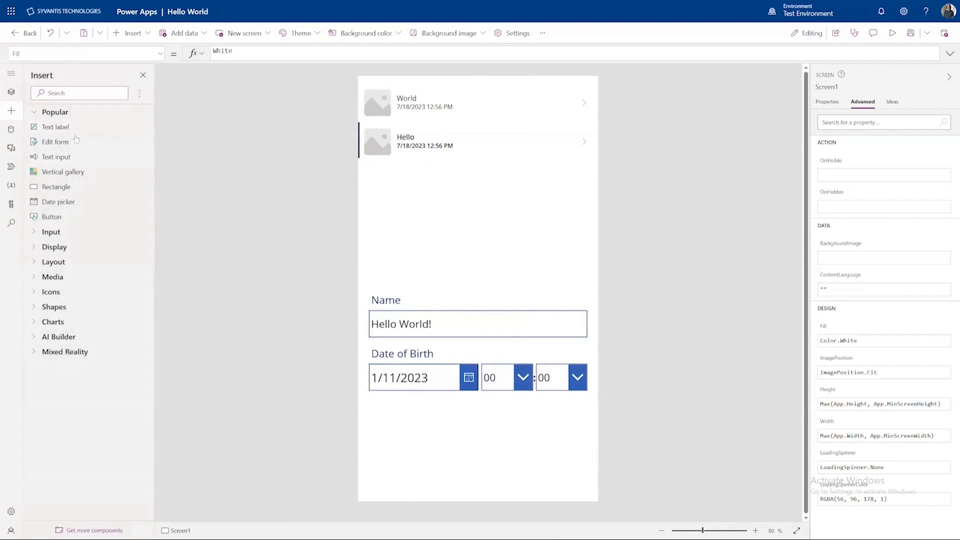
click(52, 217)
drag(520, 382, 548, 460)
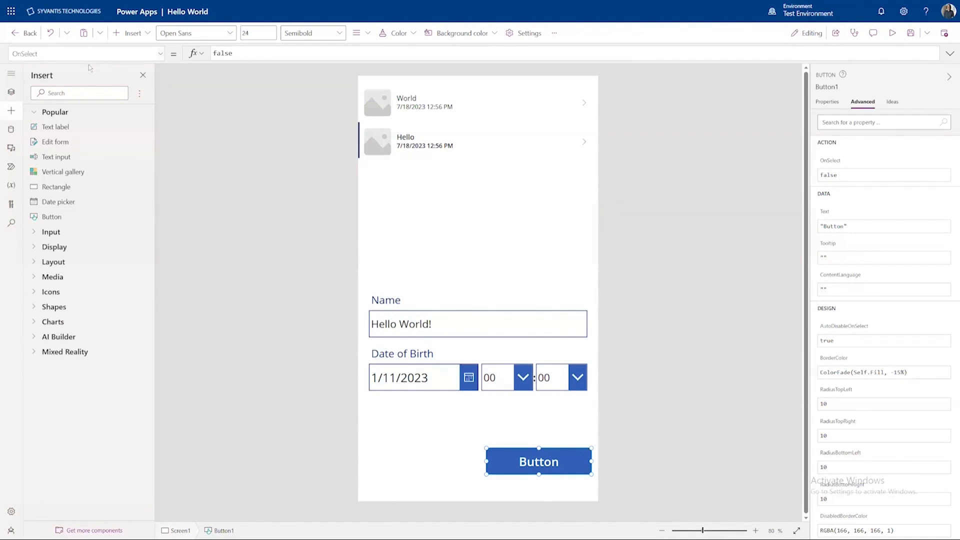
- Set the new button's OnSelect formula to call SubmitForm on Form1
click(247, 56)
key(ctrl+a)
text(SubmitF)
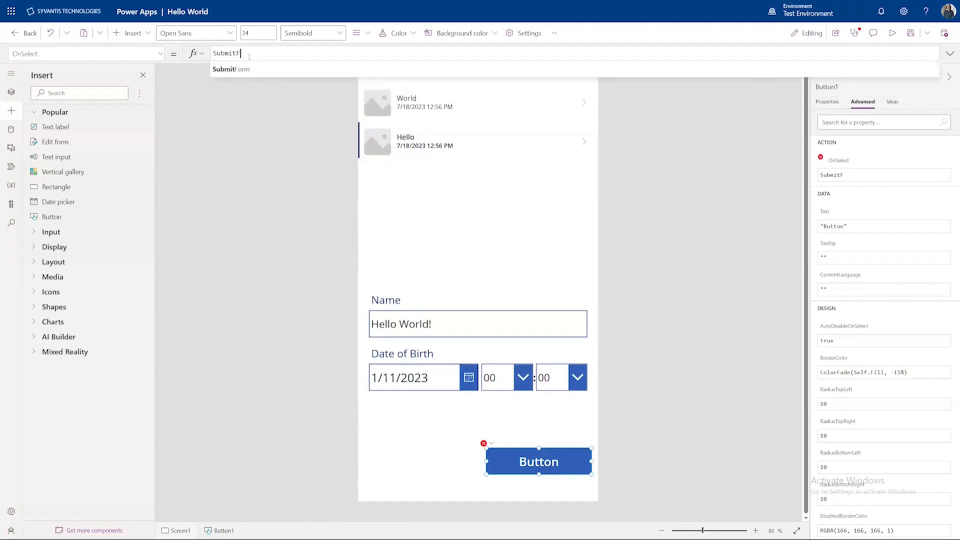
text(orm(Form1)
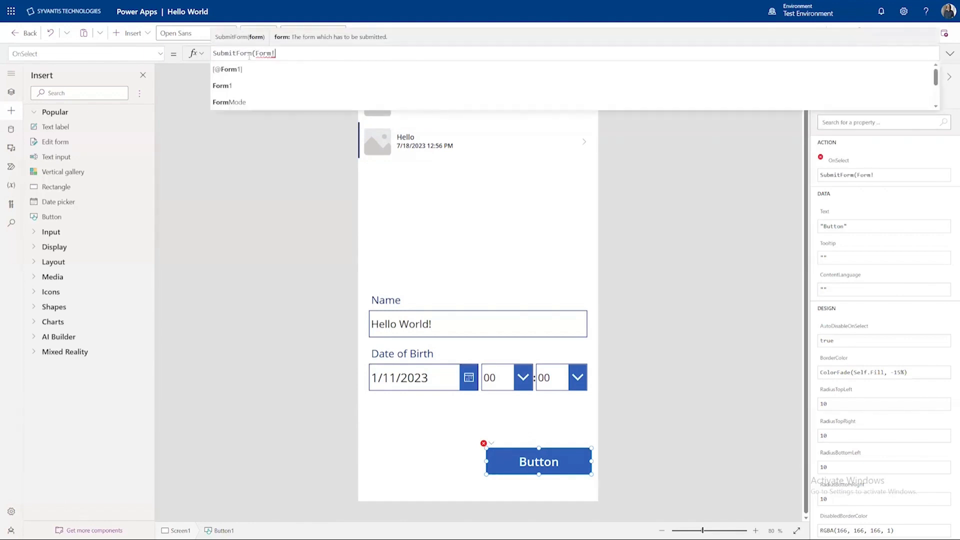
click(701, 254)
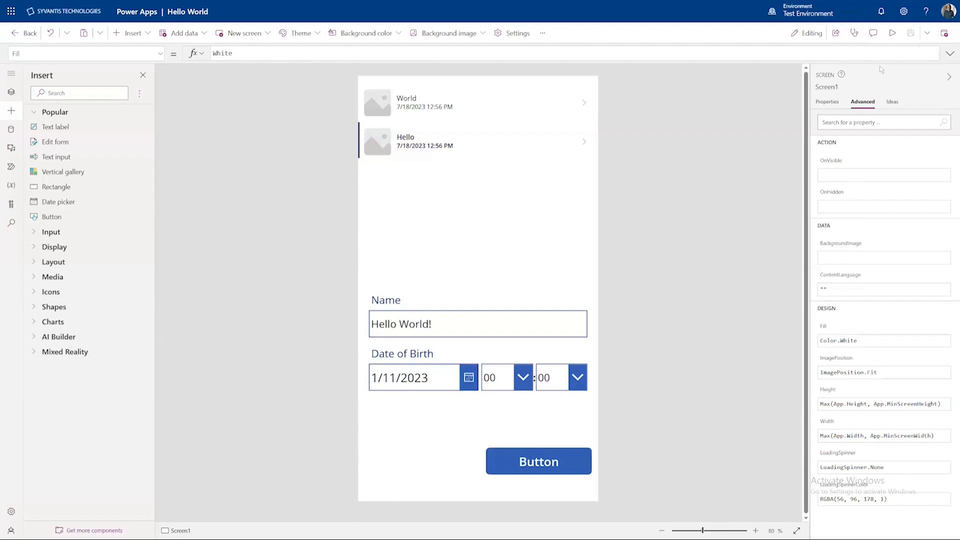
- Publish the Hello World app and leave the editor for the list of apps
click(945, 35)
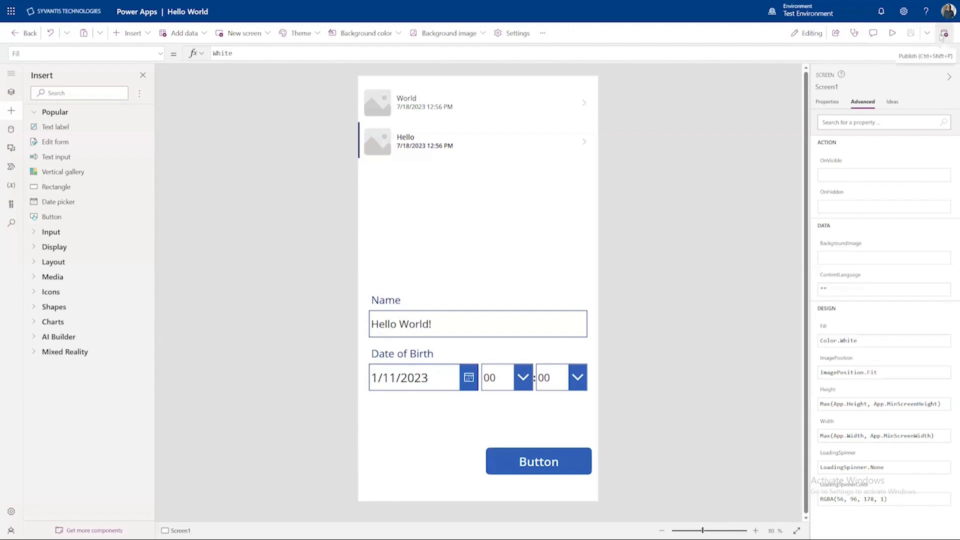
click(477, 373)
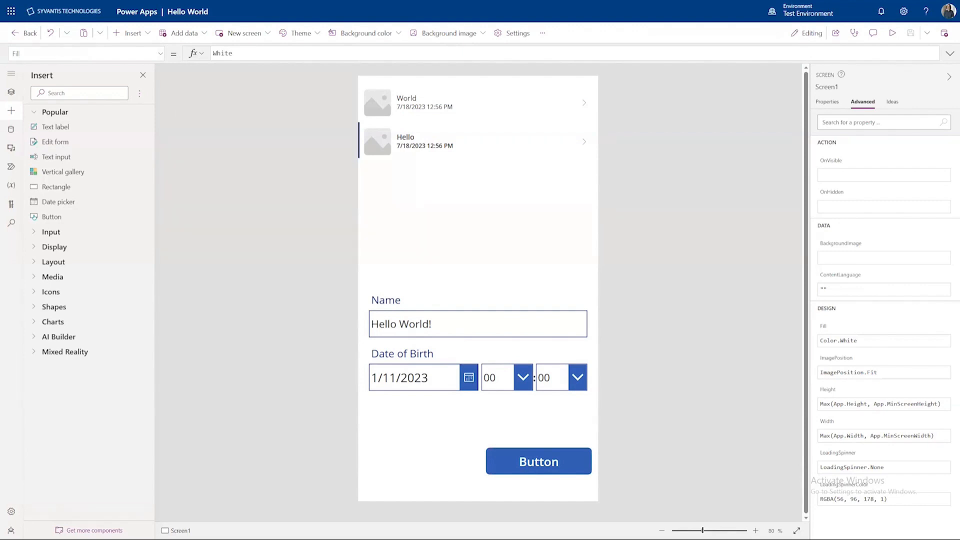
click(25, 33)
click(506, 306)
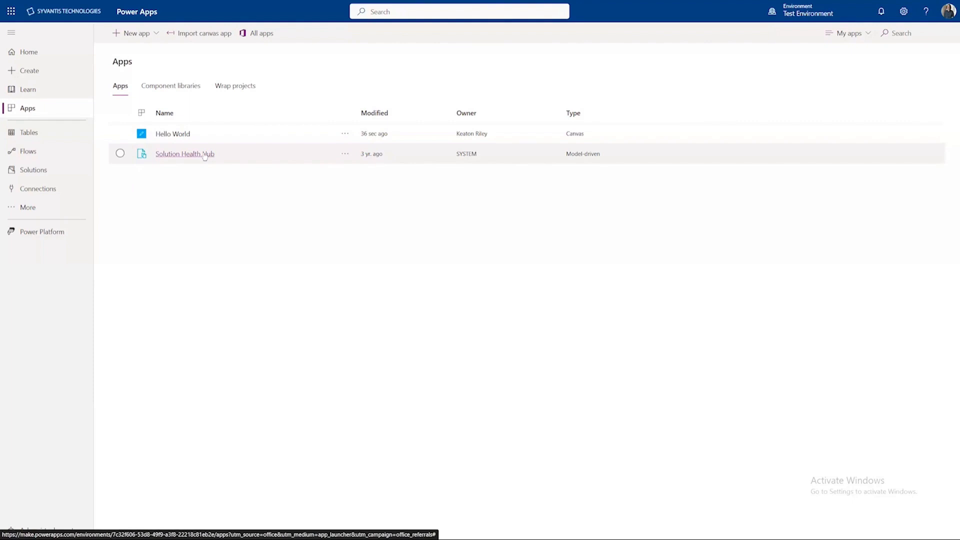
- Run the published Hello World app and submit the form with the World record's Name replaced by Hello World!
click(171, 134)
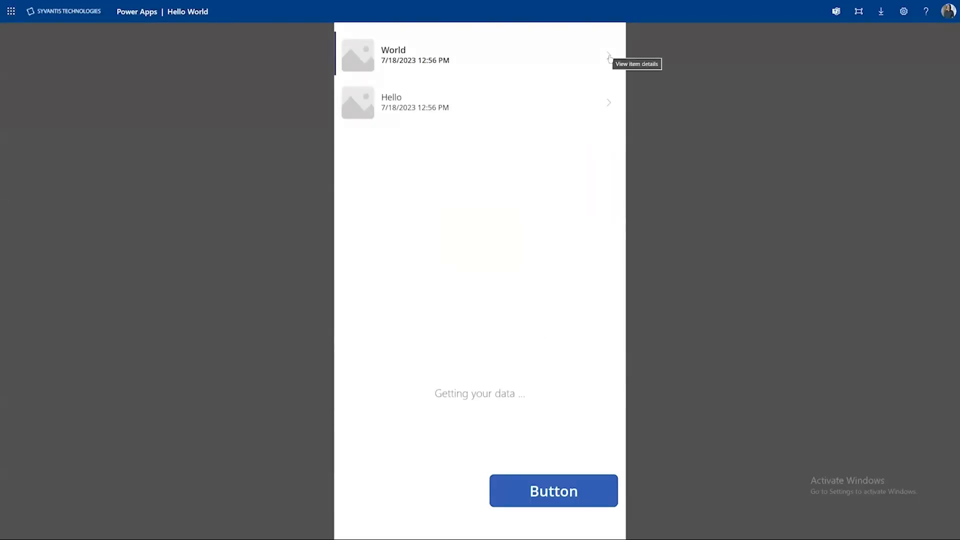
click(433, 321)
key(BackSpace)
key(BackSpace)
key(BackSpace)
key(BackSpace)
key(BackSpace)
text(Hello World!)
click(553, 490)
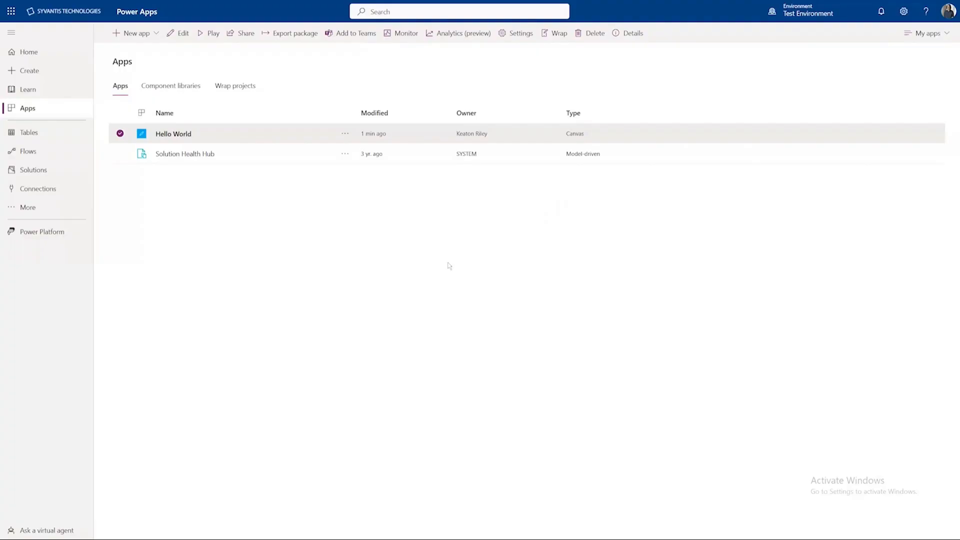
- Share the Hello World app with a colleague as a user, without sending an email invitation
click(233, 34)
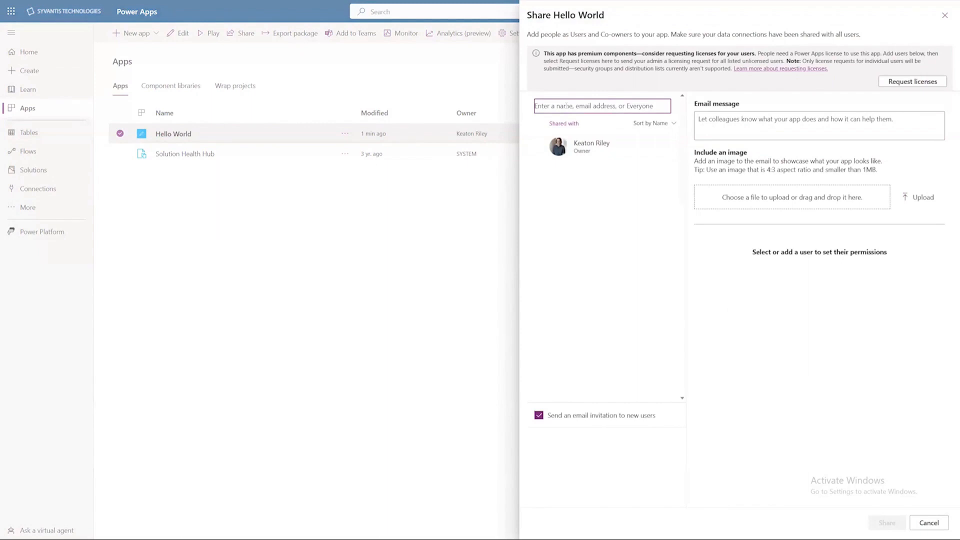
text(emily)
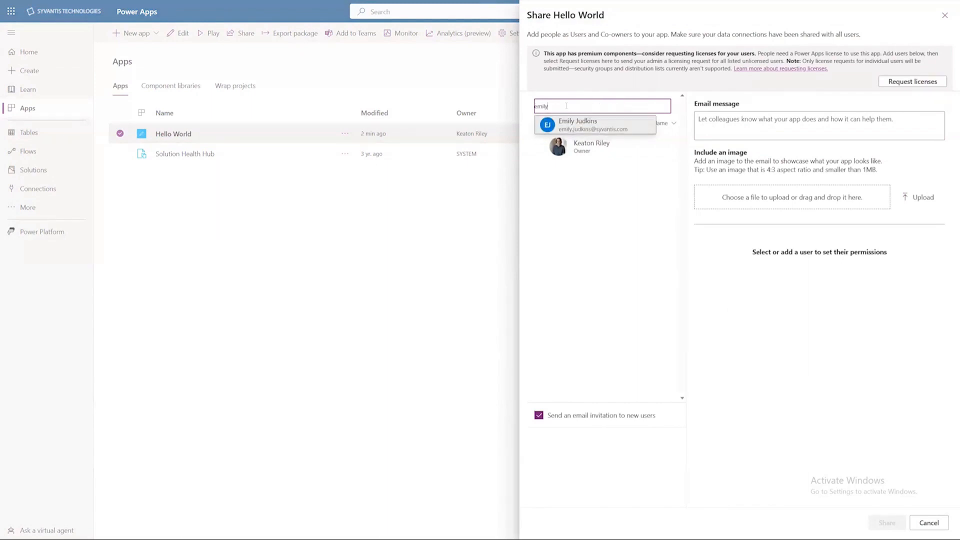
click(592, 127)
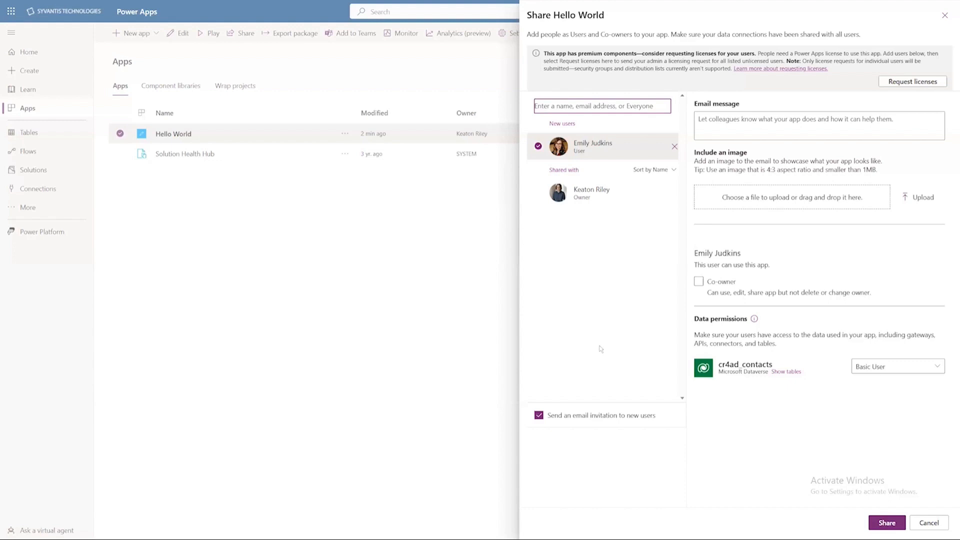
click(558, 416)
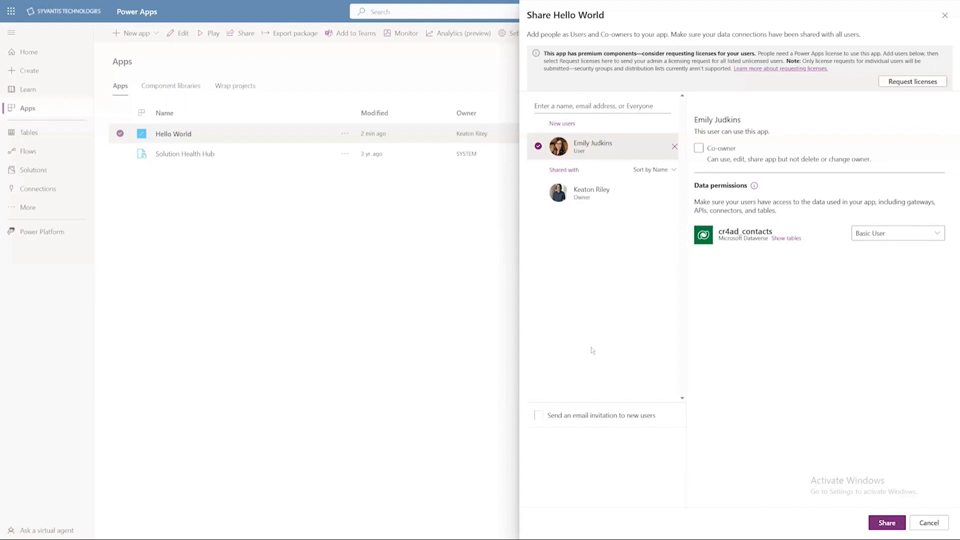
click(888, 522)
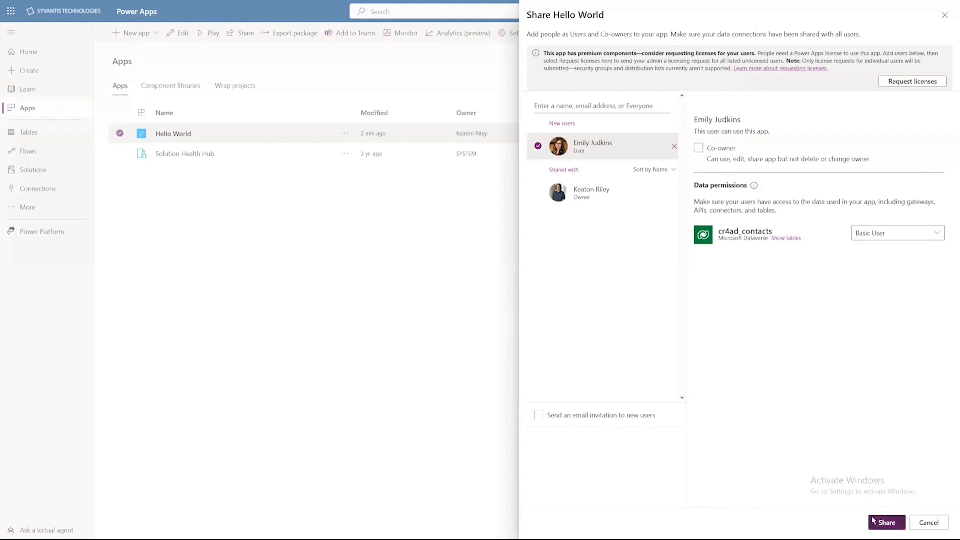